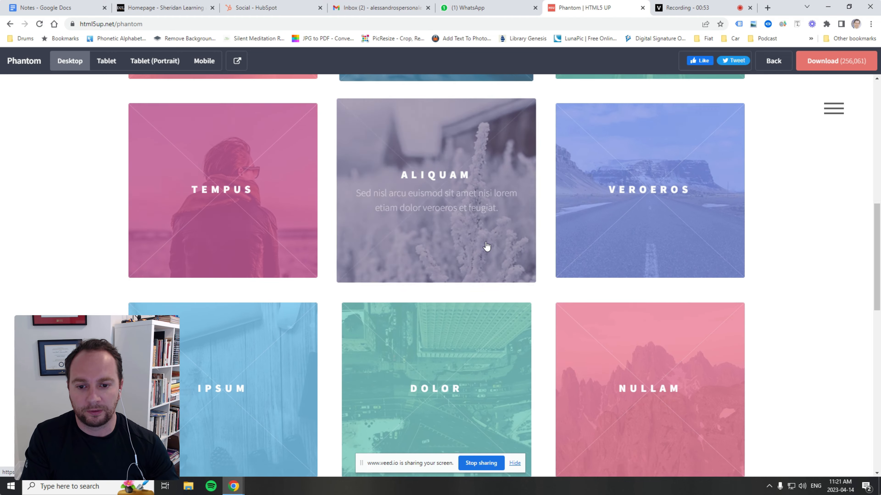
Download the Phantom template from the HTML5 UP page and dismiss the download pop-up
scroll(485, 246, up, 10)
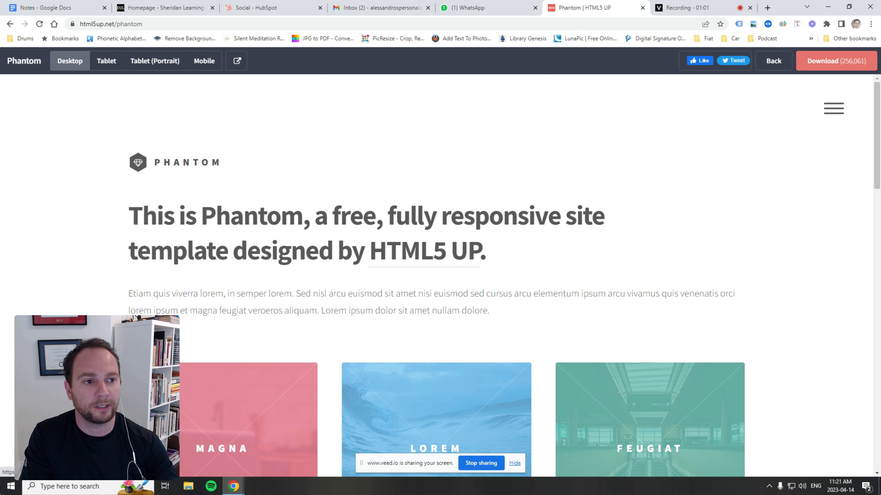
click(833, 63)
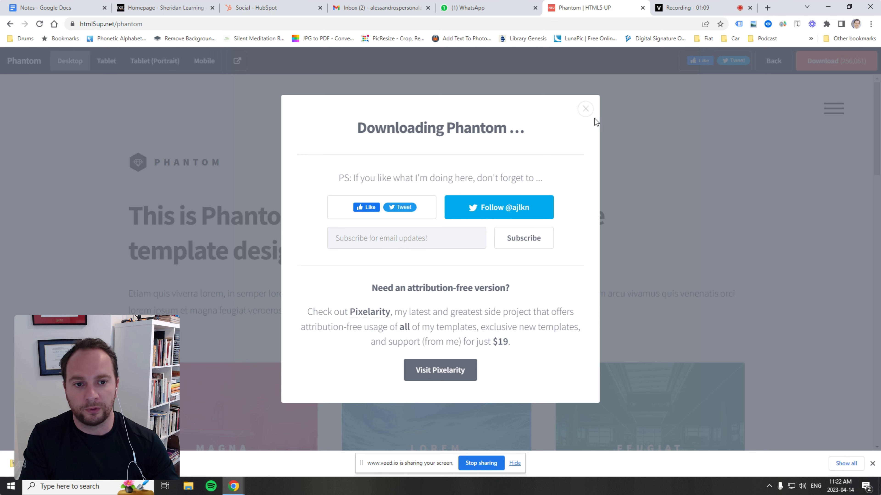
click(586, 109)
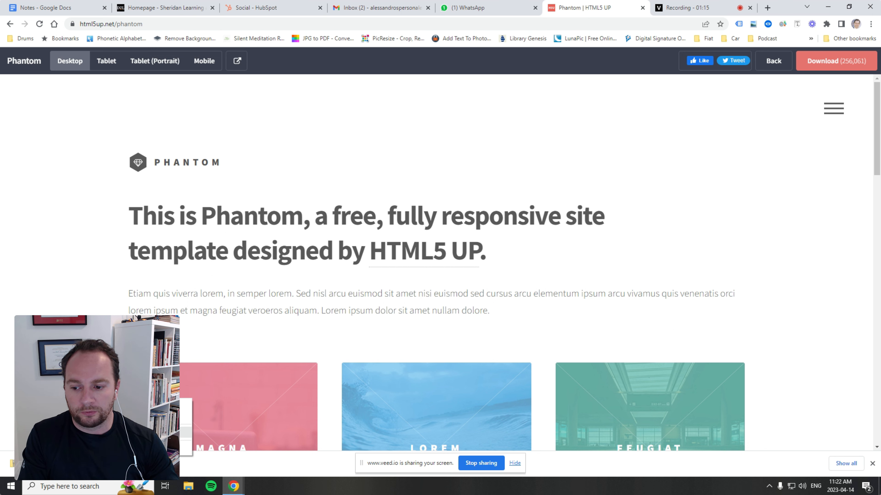
Extract the downloaded html5up-phantom archive into its own folder in Downloads and reposition the extracted folder's window
click(146, 433)
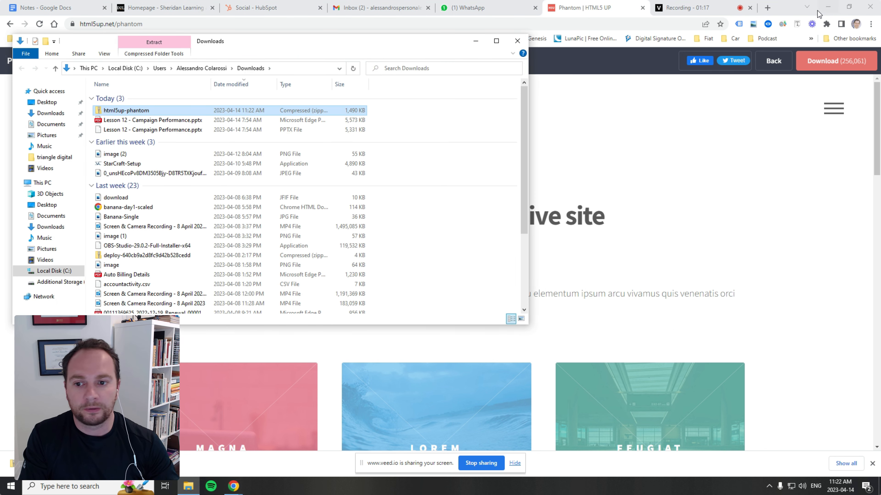
right_click(125, 109)
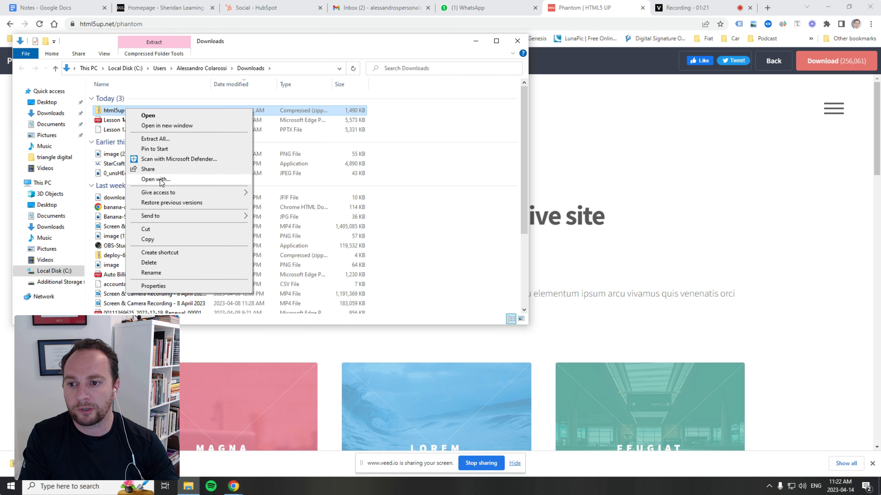
click(158, 140)
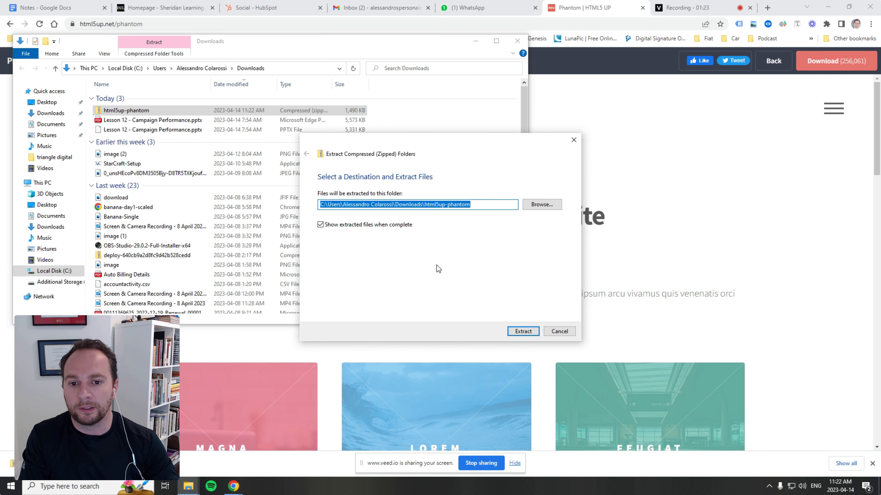
click(523, 331)
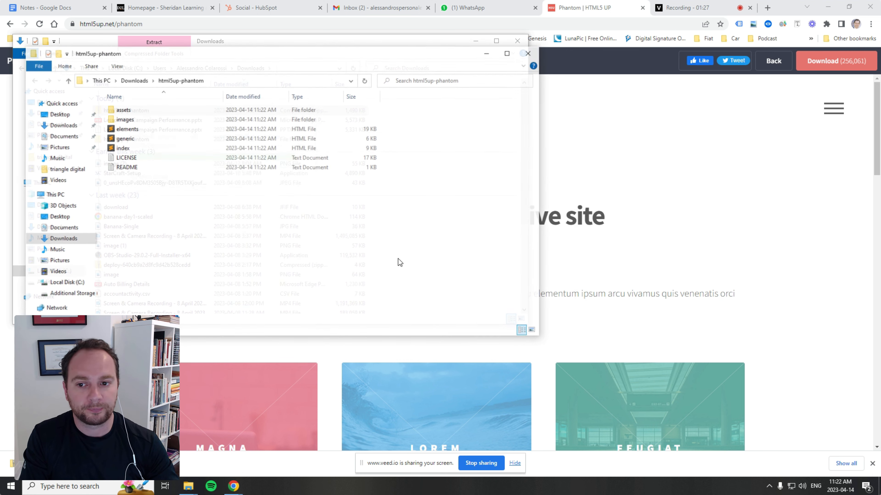
drag(190, 58, 212, 94)
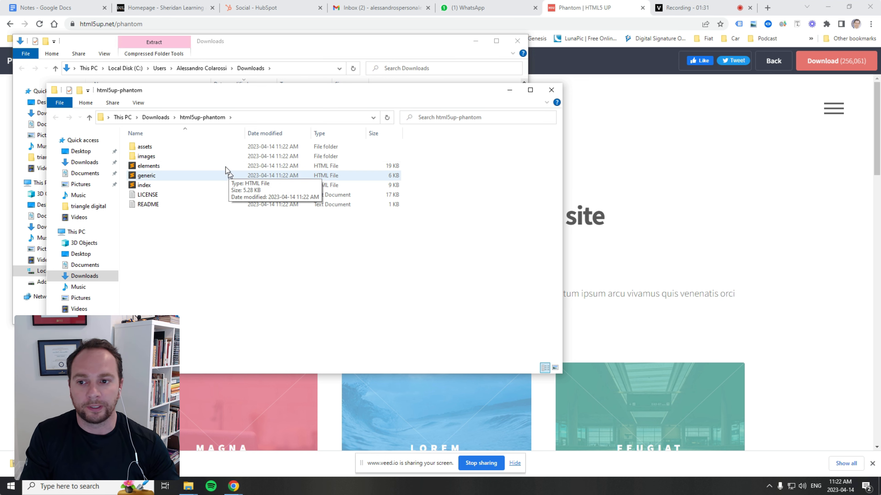
Search for Google Tag Manager in a new browser tab and open its accounts list
click(769, 8)
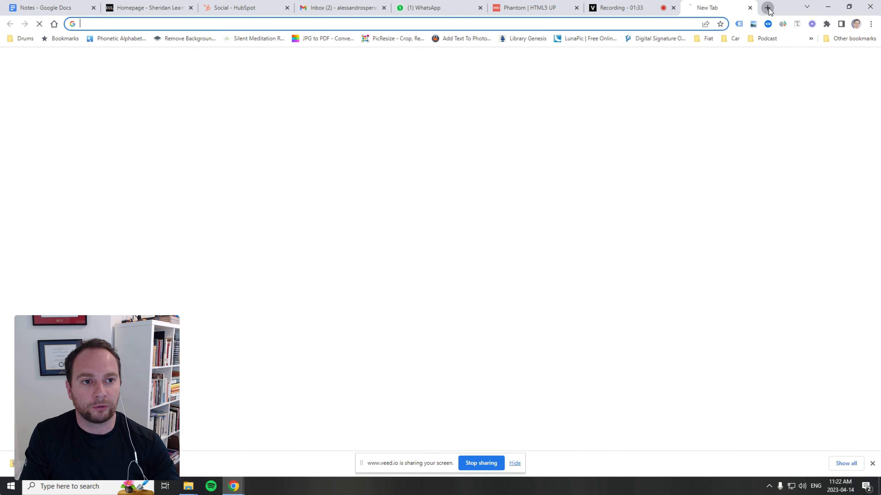
text(google tag ma)
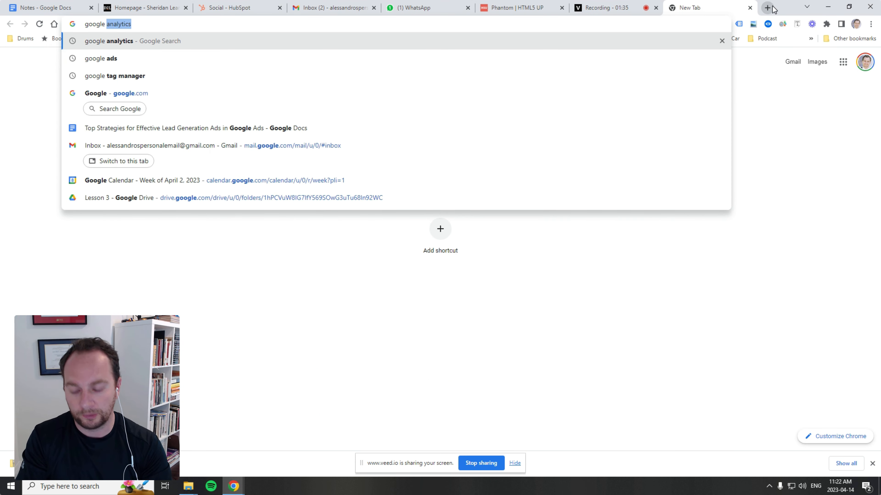
text(n)
key(Return)
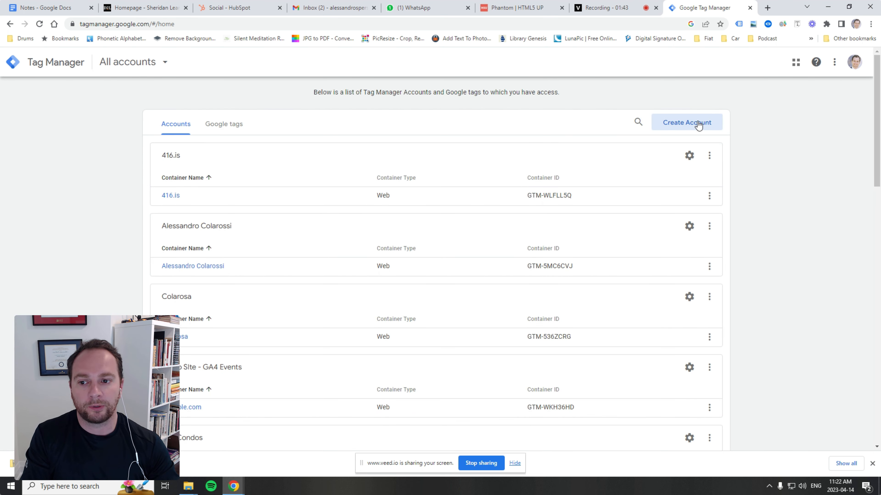
Start a new Tag Manager account named "HTML5 demo" with Canada as the country
click(699, 126)
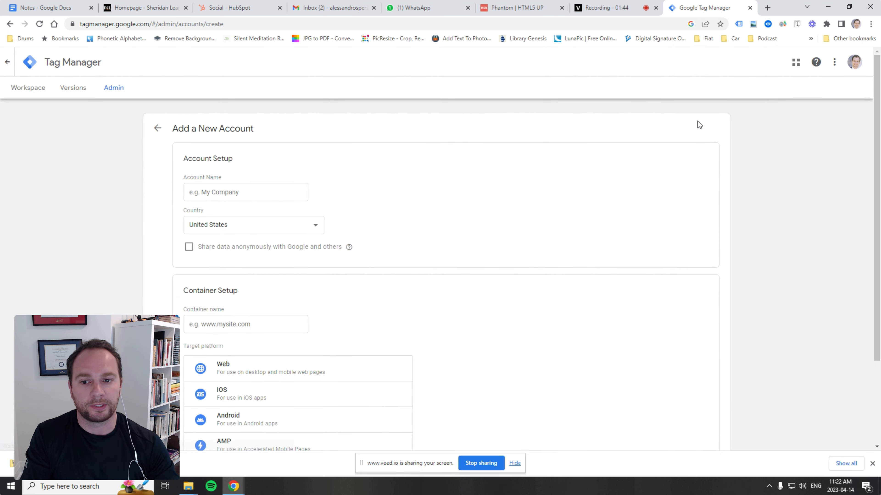
click(251, 192)
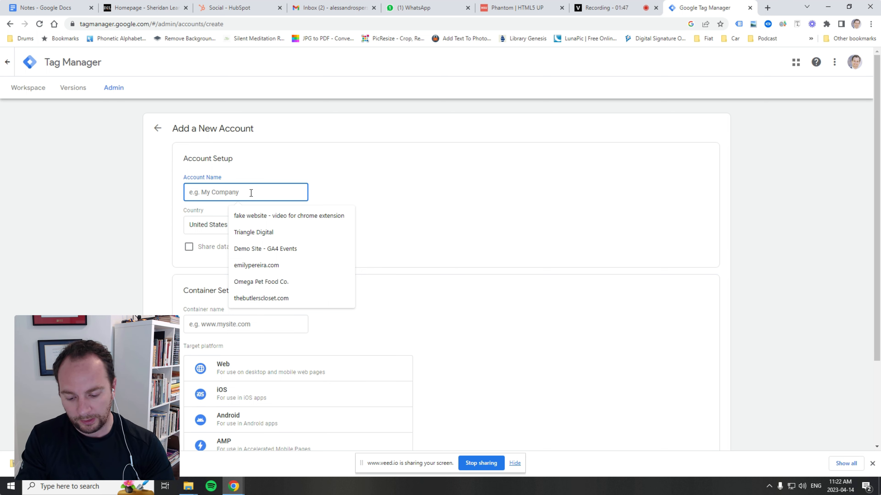
text(HTML5 demo)
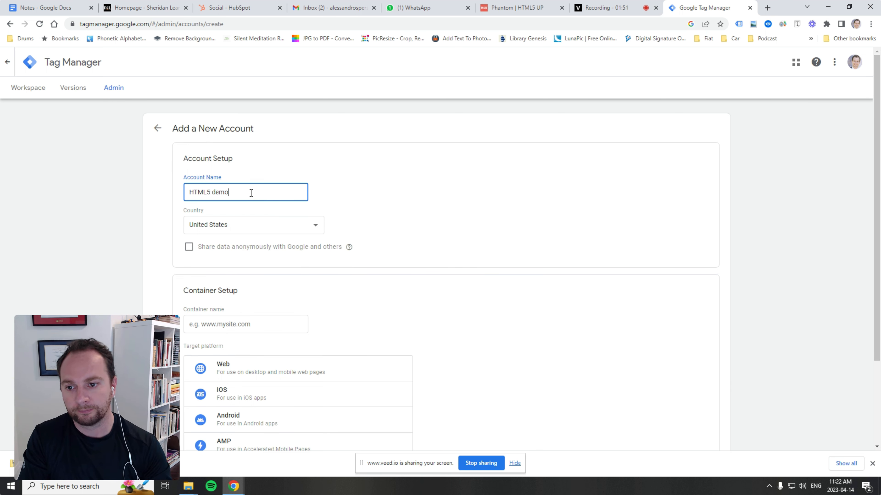
click(264, 226)
text(can)
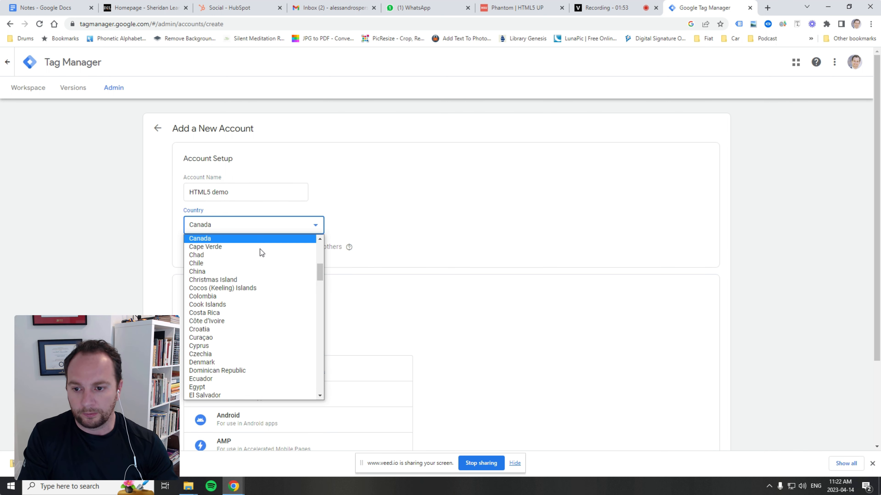
click(248, 238)
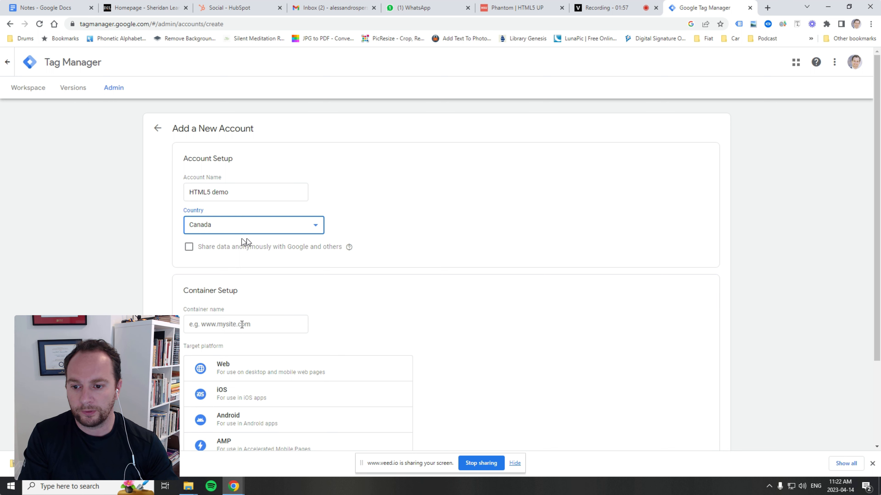
Name the container "HTML5 demo" and choose Web as its target platform
click(225, 324)
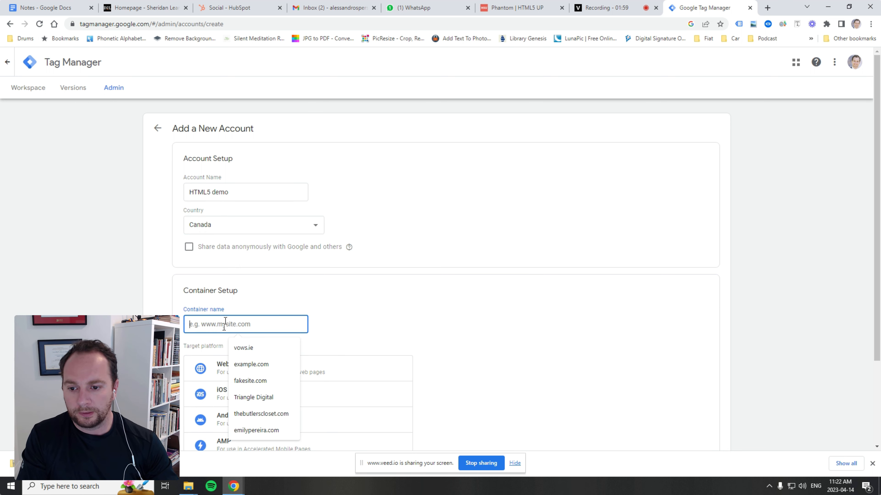
text(HTML)
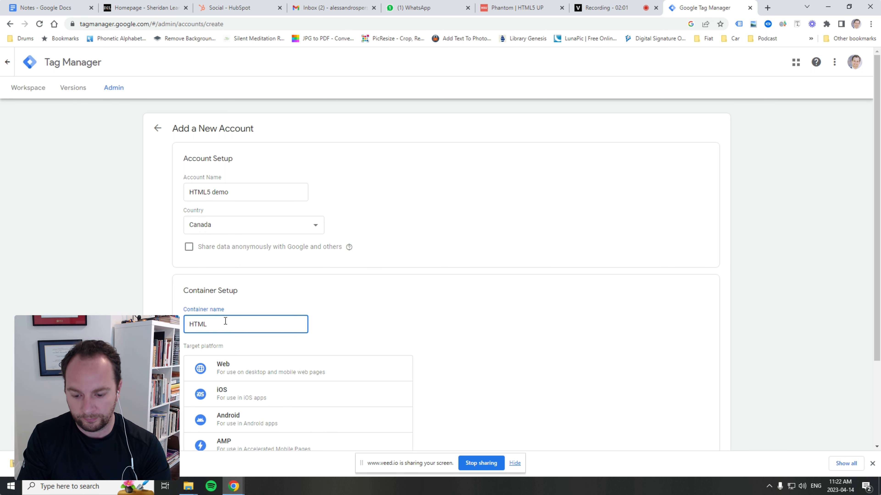
text(5 demo)
scroll(265, 317, down, 1)
scroll(266, 318, down, 3)
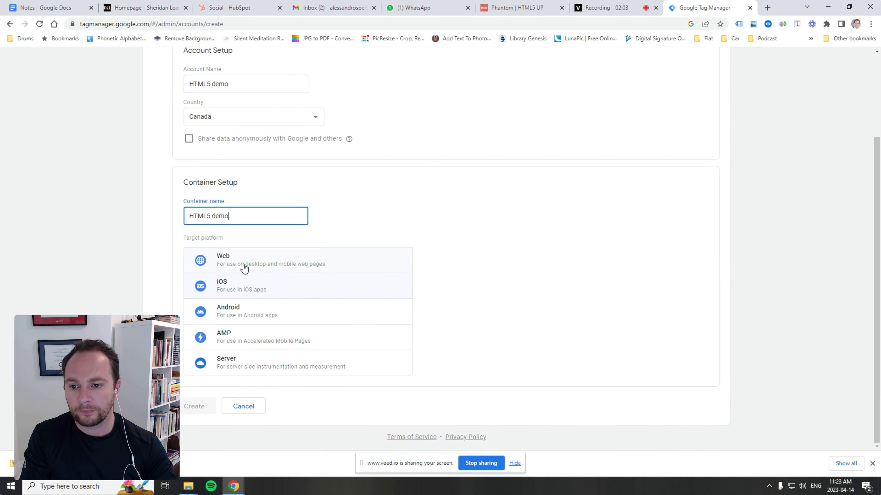
click(232, 259)
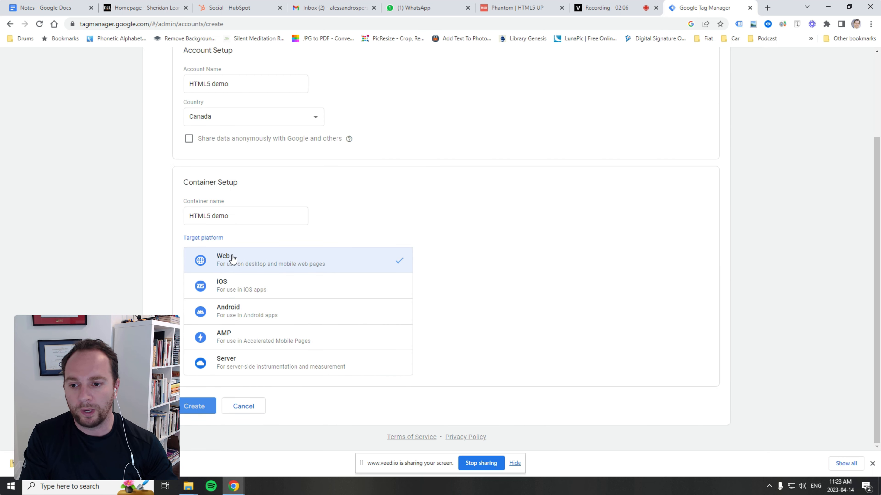
Create the account and accept the Tag Manager terms of service, including the GDPR data processing terms
click(204, 406)
scroll(274, 310, down, 3)
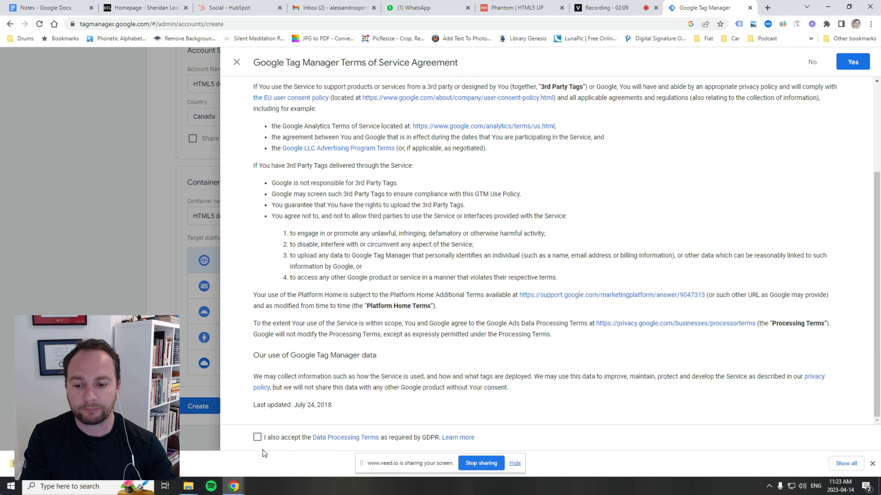
click(257, 438)
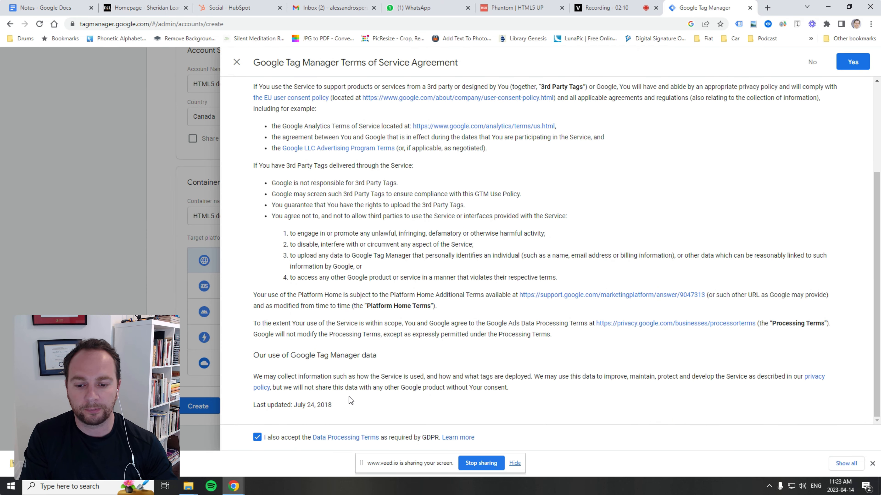
click(853, 62)
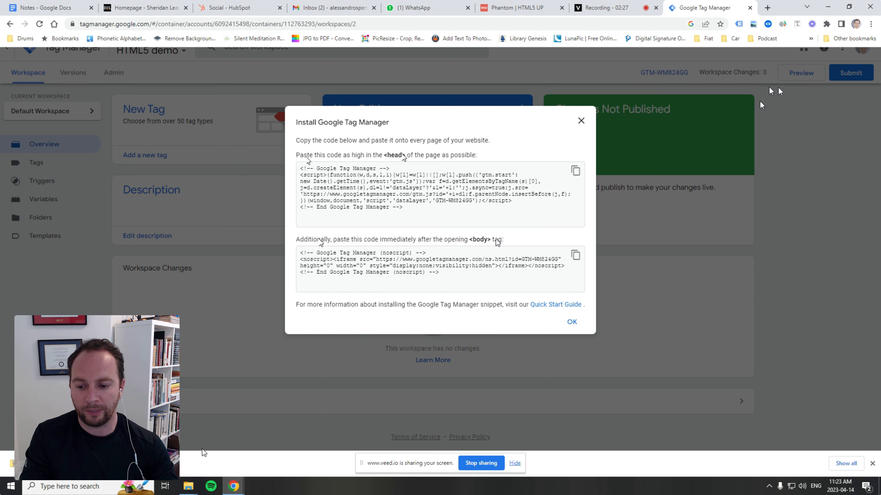
Bring up the html5up-phantom folder window and place it beside the Tag Manager installation snippets
mouse_move(188, 486)
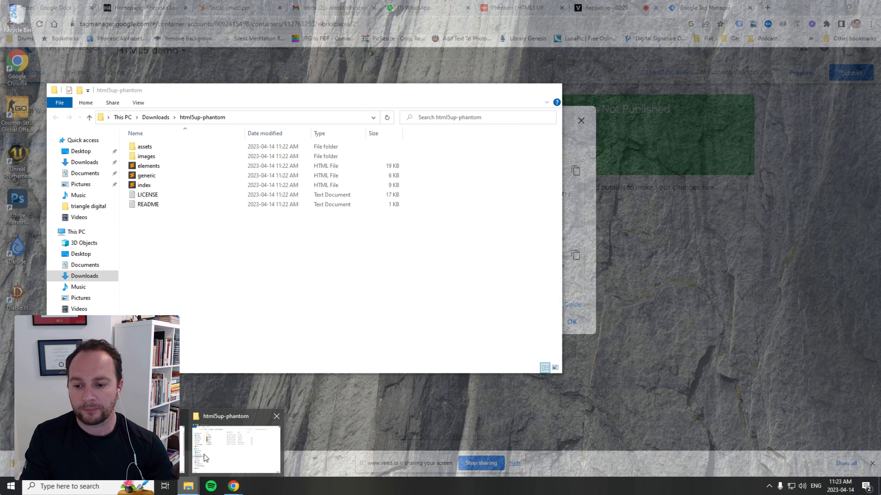
click(204, 458)
drag(240, 103, 699, 98)
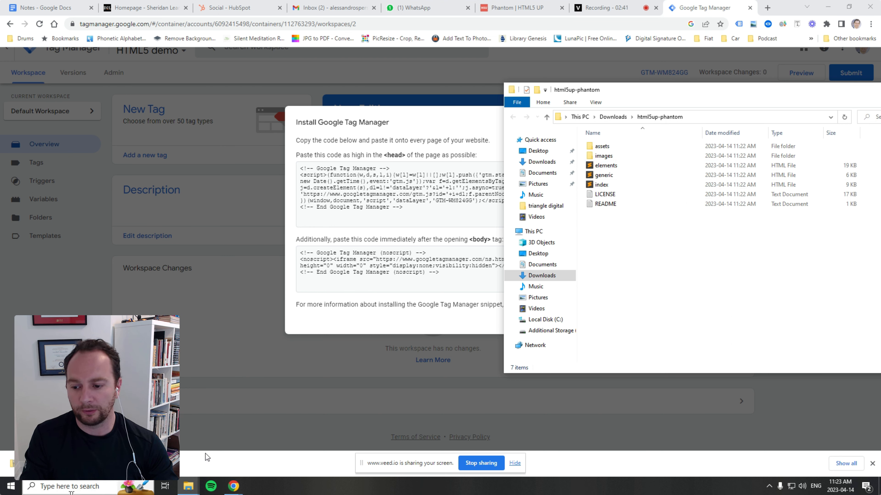
Find Sublime Text on the computer and launch it
click(96, 485)
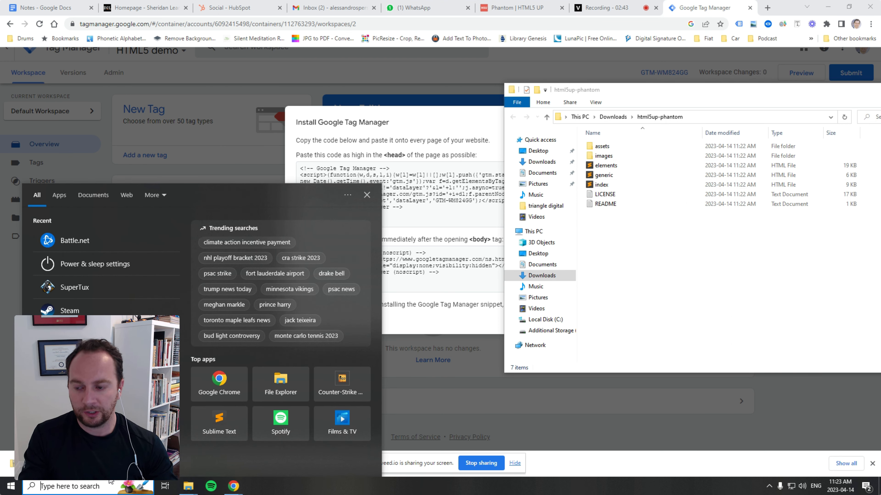
text(su)
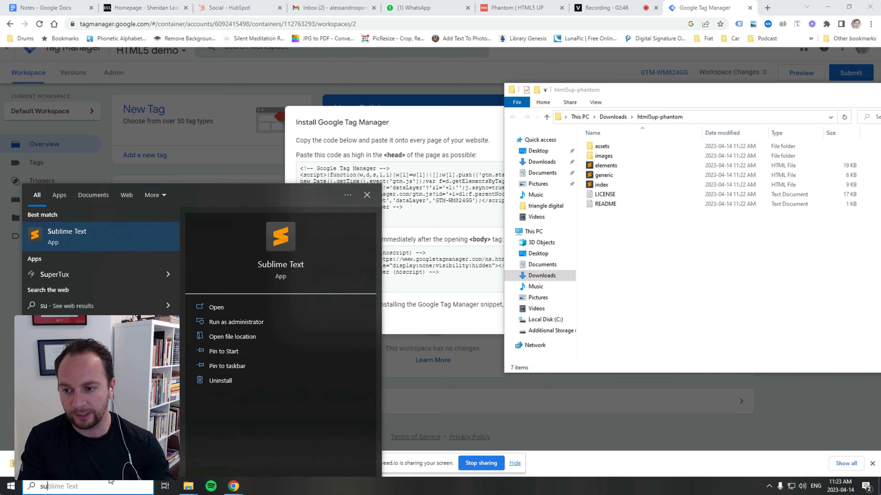
click(112, 226)
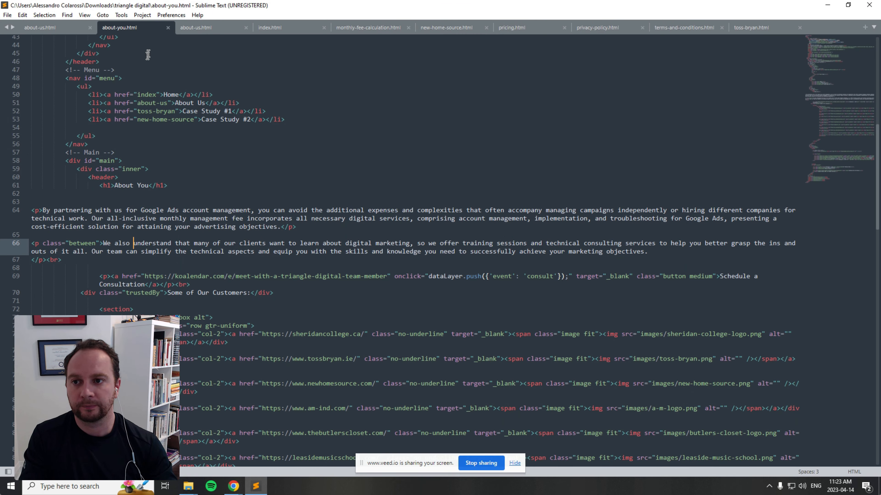
Close all previously opened files in Sublime Text so that the editor is empty
click(90, 26)
click(91, 26)
click(91, 26)
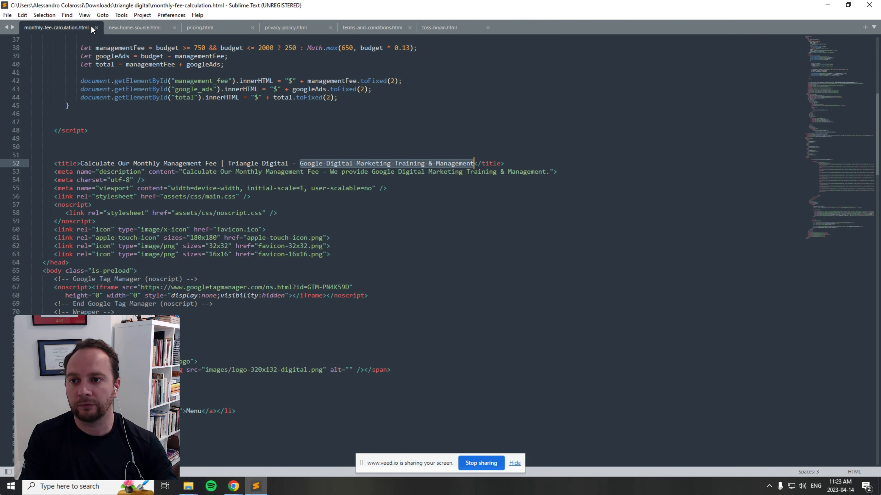
click(95, 27)
click(89, 27)
click(90, 27)
click(89, 27)
click(90, 28)
click(89, 27)
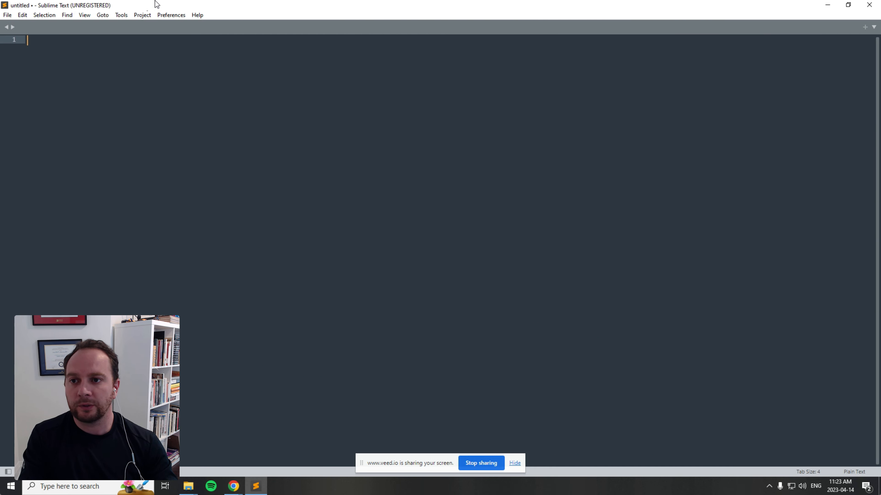
Shrink the Sublime Text window and open the elements, generic and index HTML files from the html5up-phantom folder in it
double_click(305, 8)
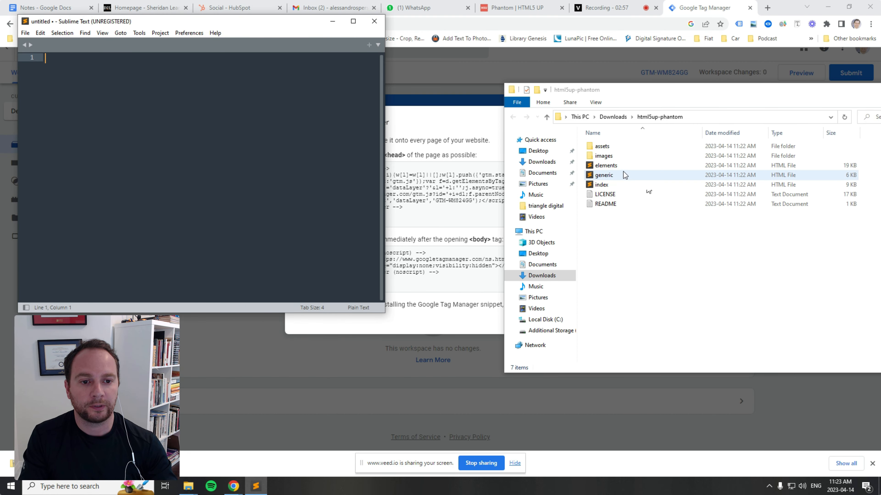
click(623, 168)
ctrl+click(618, 175)
ctrl+click(616, 183)
drag(629, 177, 242, 182)
Copy the Google Tag Manager head snippet and, in Sublime Text, paste it right after the opening <head> tag of elements.html, with blank lines around it
click(483, 131)
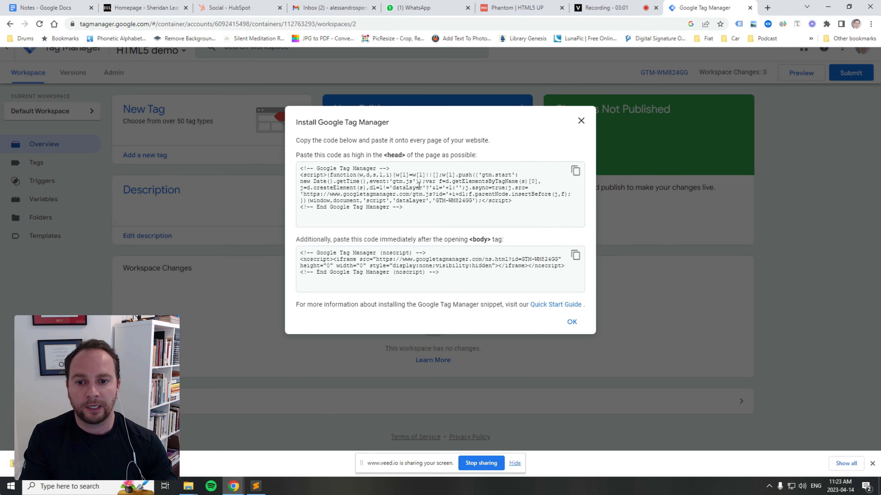
click(576, 173)
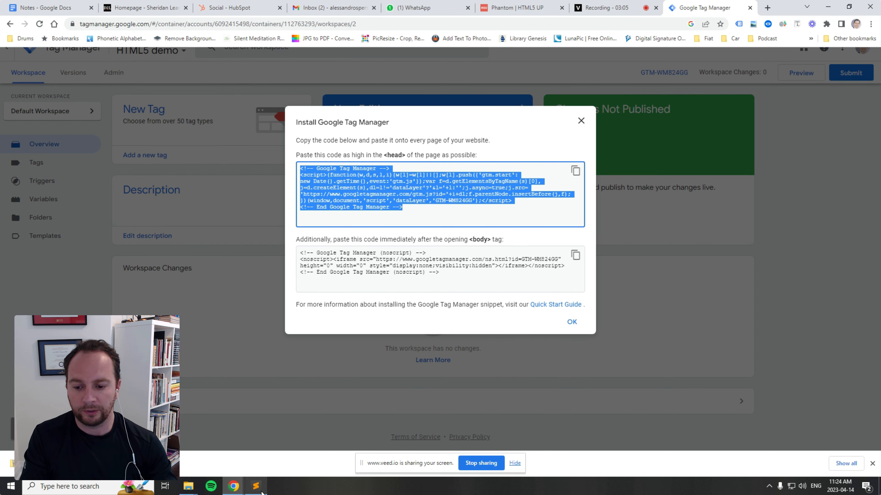
click(255, 485)
click(95, 122)
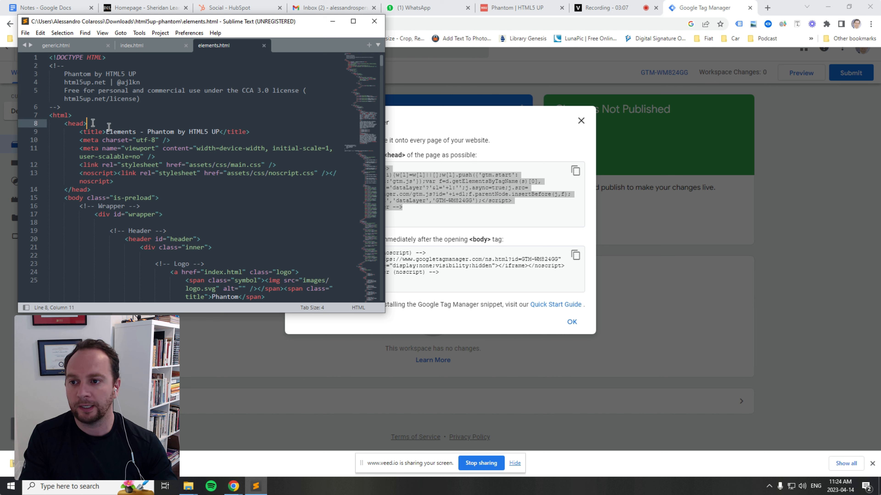
key(Return)
key(Return)
key(Return)
key(Up)
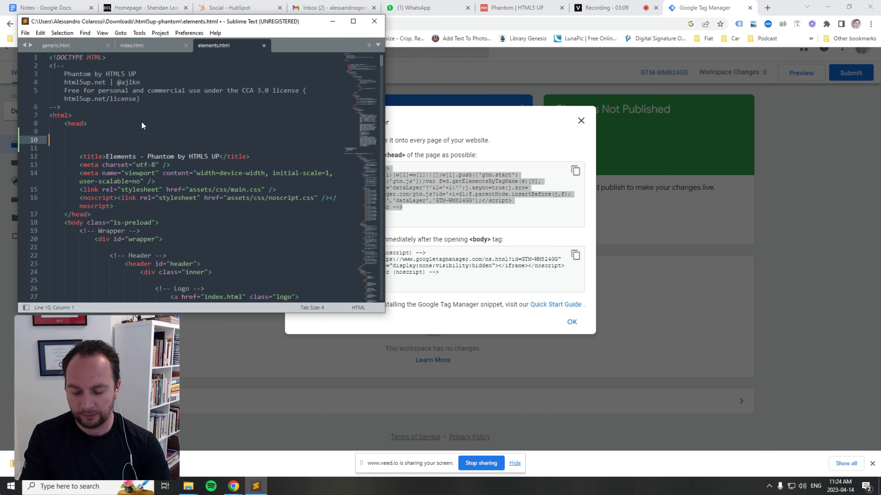
key(ctrl+v)
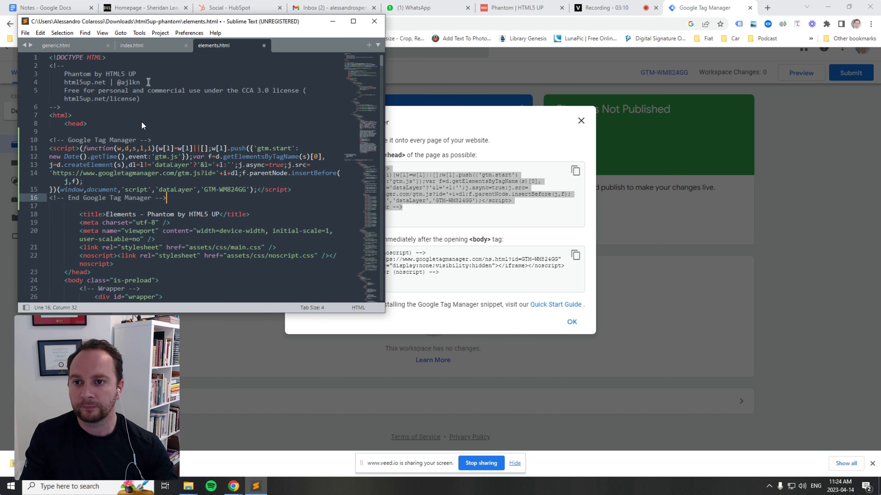
Paste the Tag Manager head snippet on new lines directly below the opening <head> tag of index.html
click(158, 45)
click(115, 122)
key(Return)
key(Return)
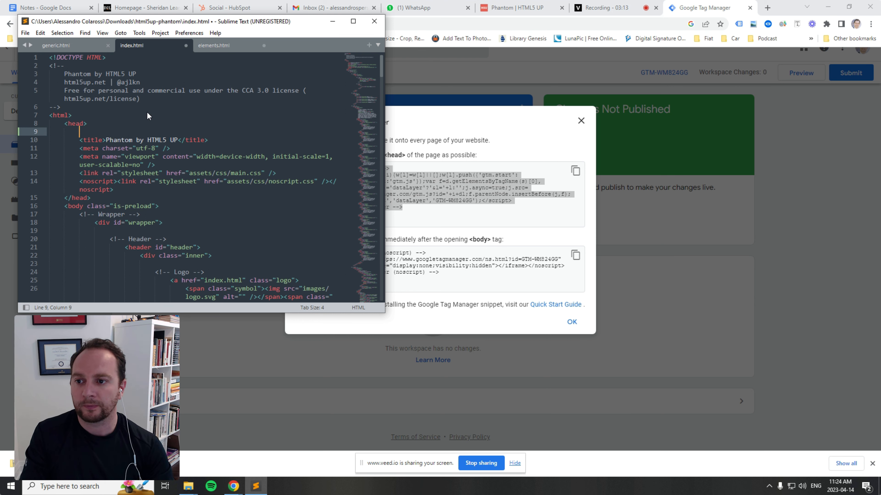
key(Up)
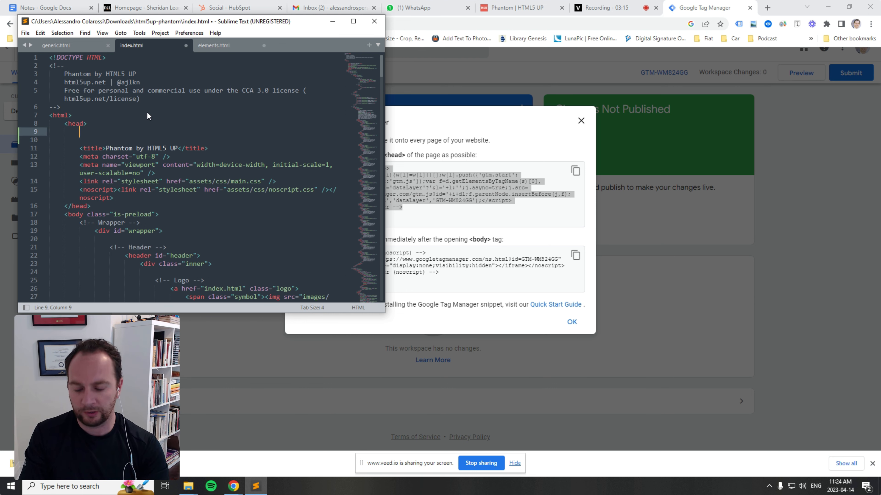
key(ctrl+v)
Paste the Tag Manager head snippet below the opening <head> tag of generic.html and separate it from the title line with blank lines
click(68, 46)
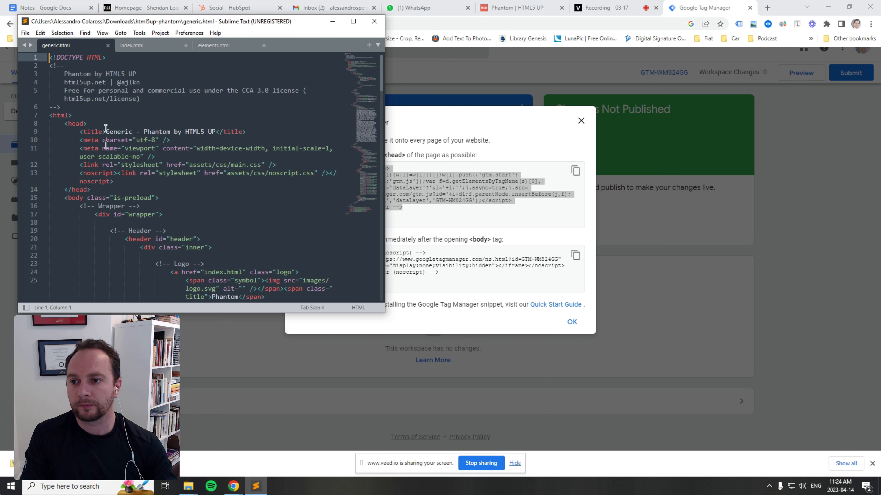
click(108, 122)
key(Return)
key(Return)
key(ctrl+v)
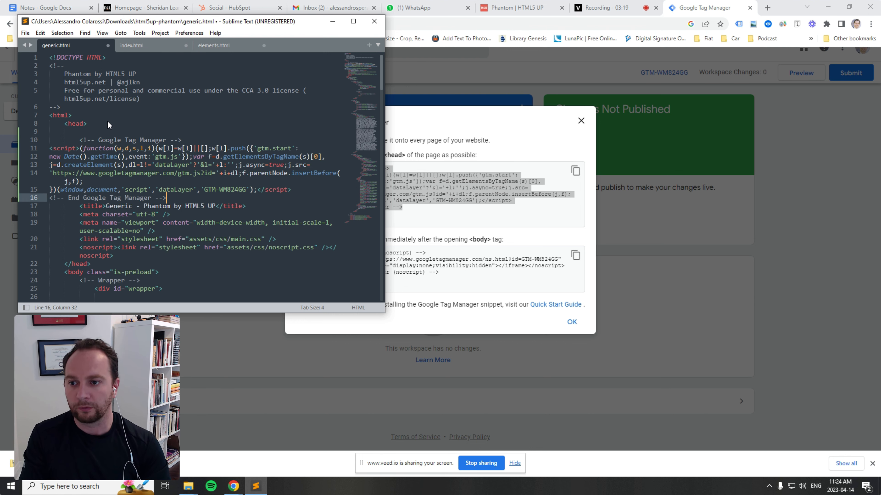
key(Return)
key(Return)
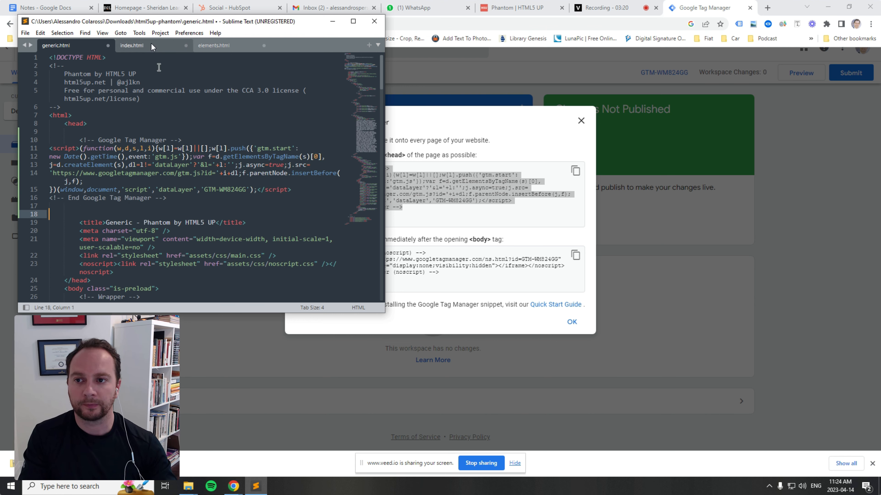
Copy the Tag Manager noscript snippet from the browser and paste it in Sublime Text immediately after the opening <body> tag of elements.html
click(528, 233)
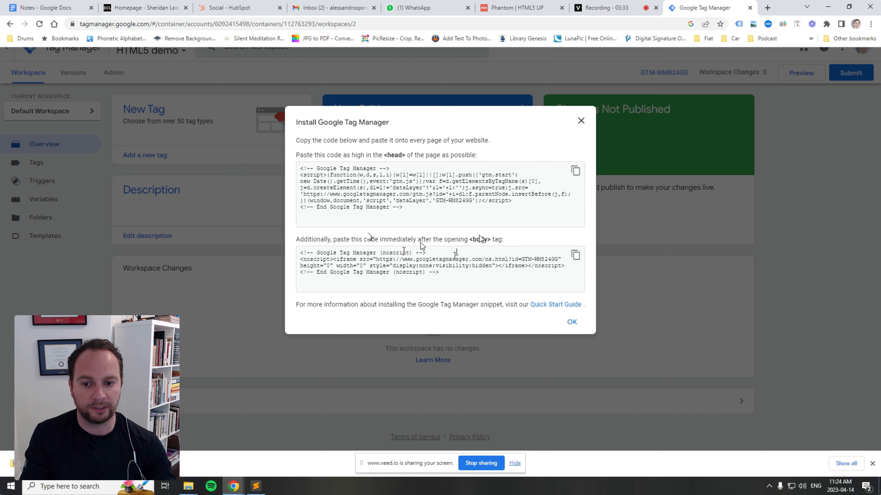
click(575, 256)
key(ctrl+c)
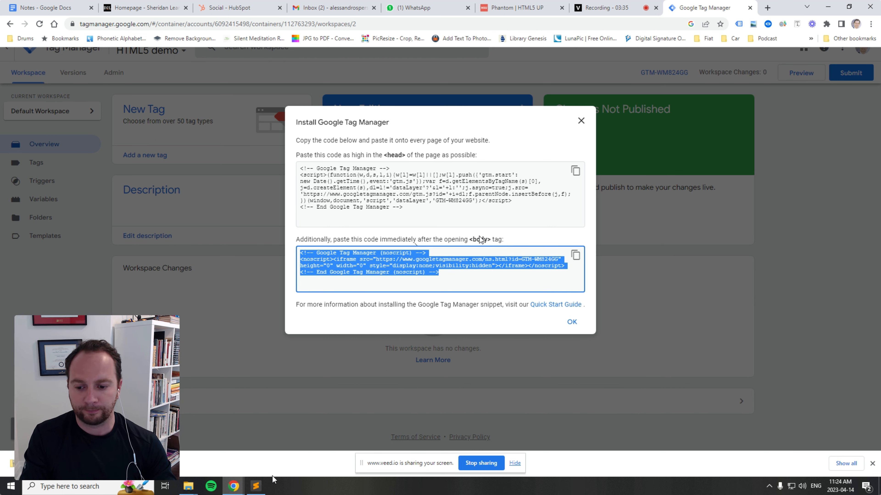
click(256, 486)
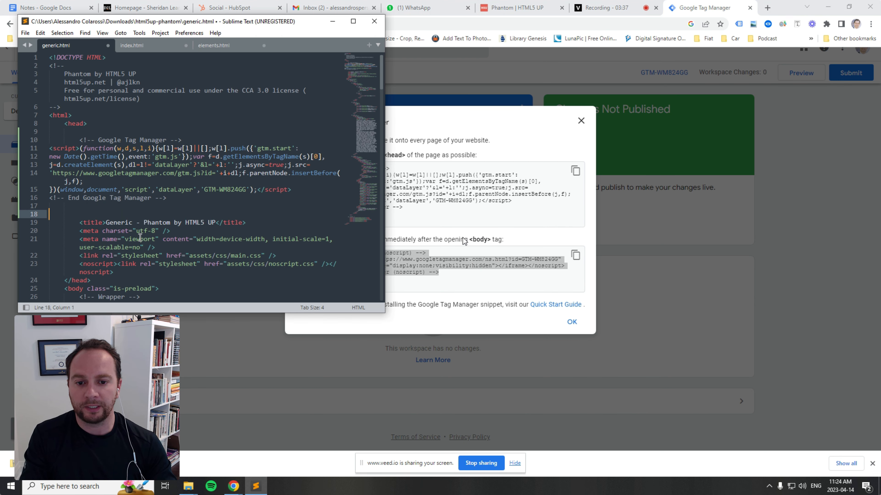
click(226, 44)
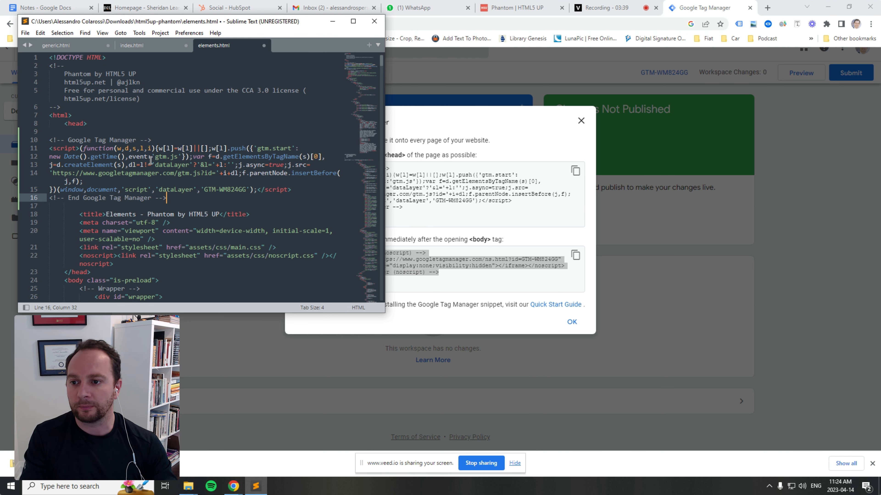
scroll(143, 185, down, 6)
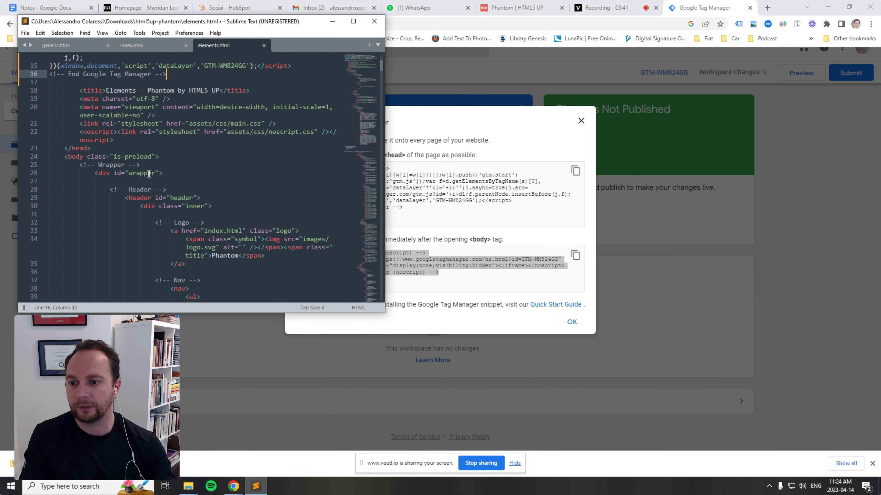
scroll(151, 175, up, 1)
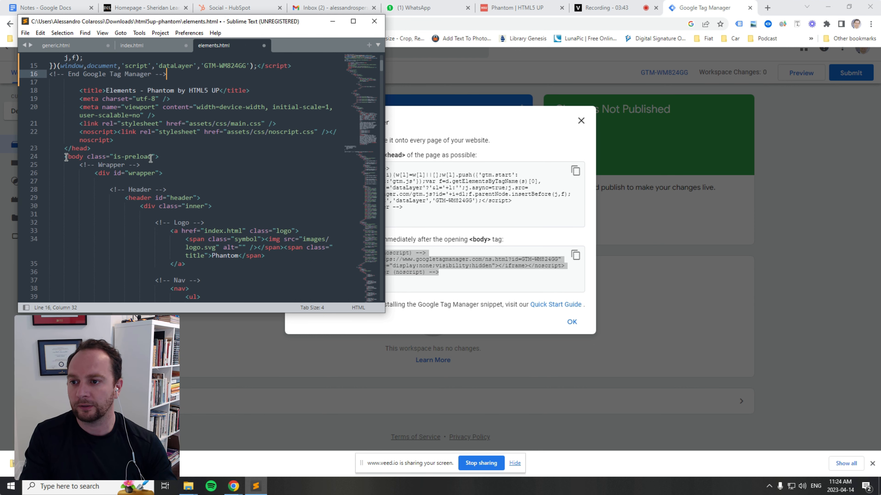
click(158, 157)
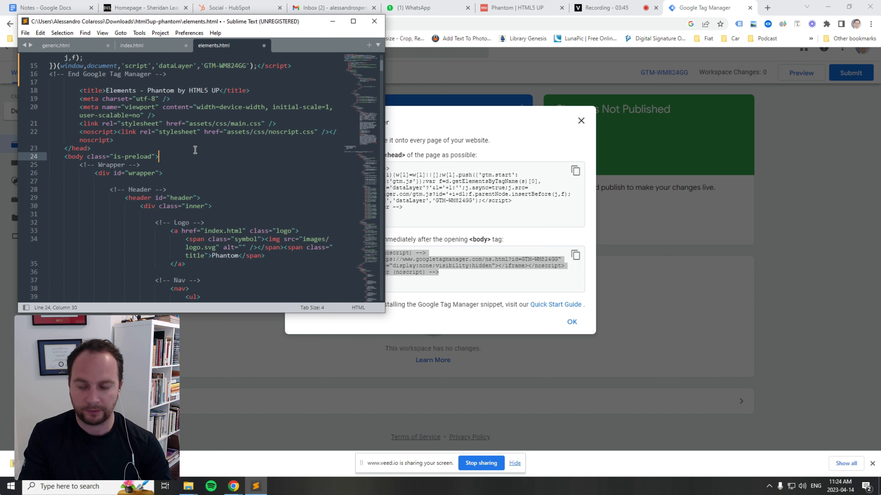
key(Return)
key(ctrl+v)
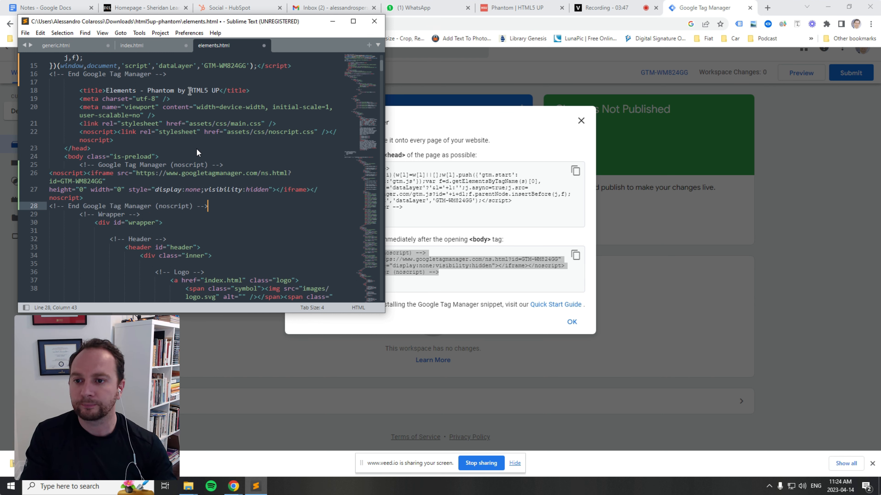
Paste the noscript snippet on blank lines right after the opening <body> tag of index.html
click(169, 46)
scroll(154, 204, down, 5)
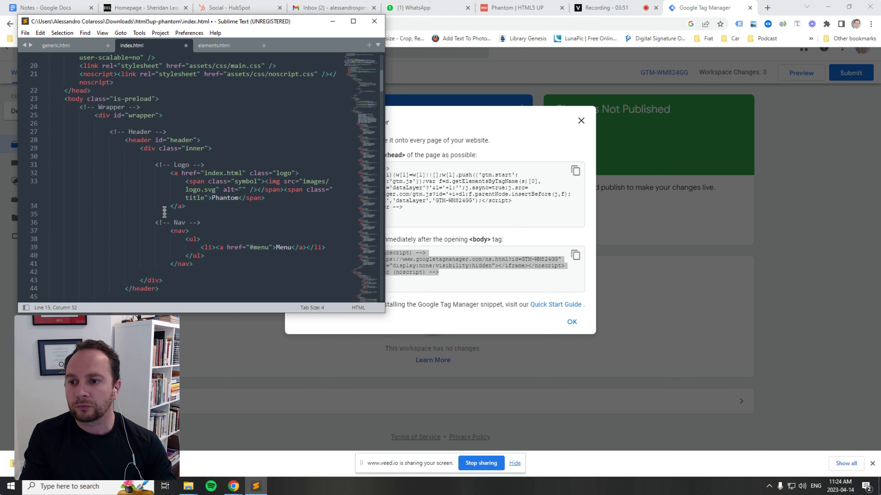
click(159, 100)
key(Return)
key(Return)
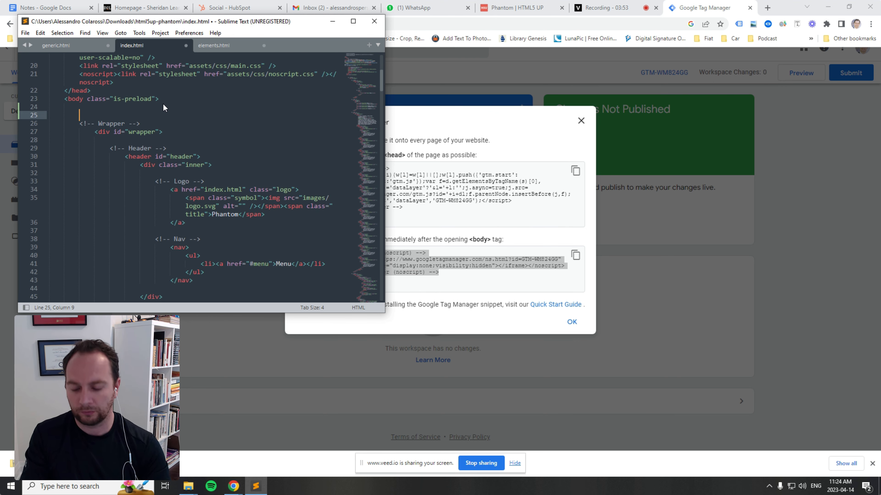
key(Up)
key(Return)
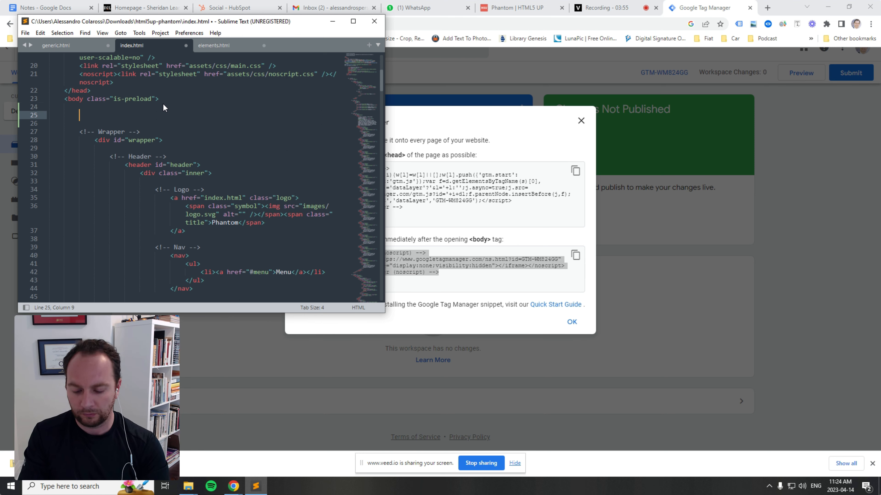
key(ctrl+v)
Insert the noscript snippet between blank lines immediately after the opening <body> tag of generic.html
click(86, 47)
scroll(173, 192, down, 8)
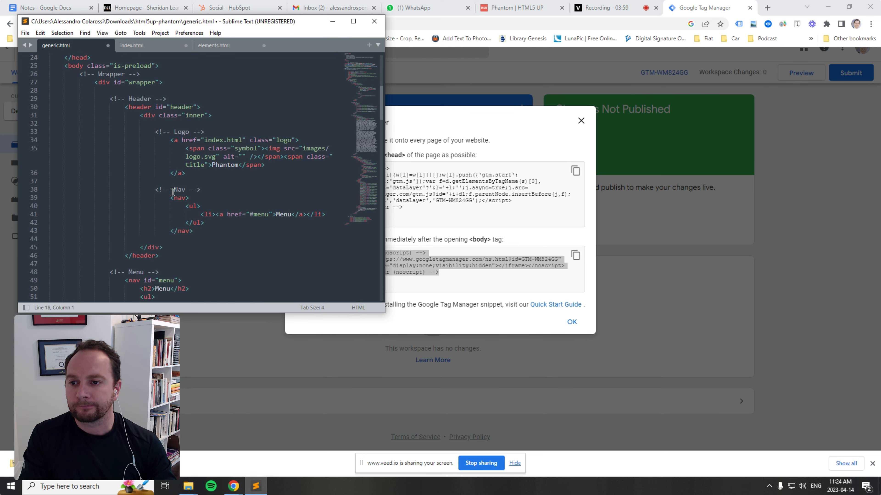
scroll(172, 192, up, 2)
click(170, 140)
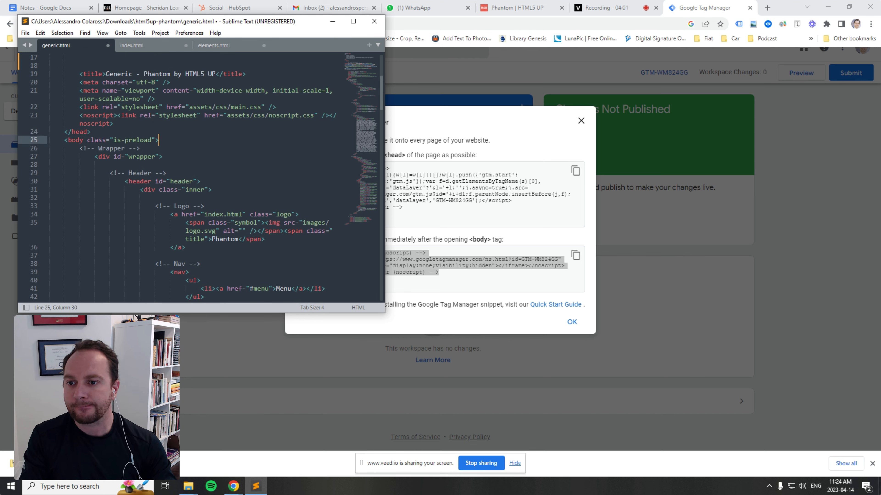
key(Return)
key(Return)
key(Up)
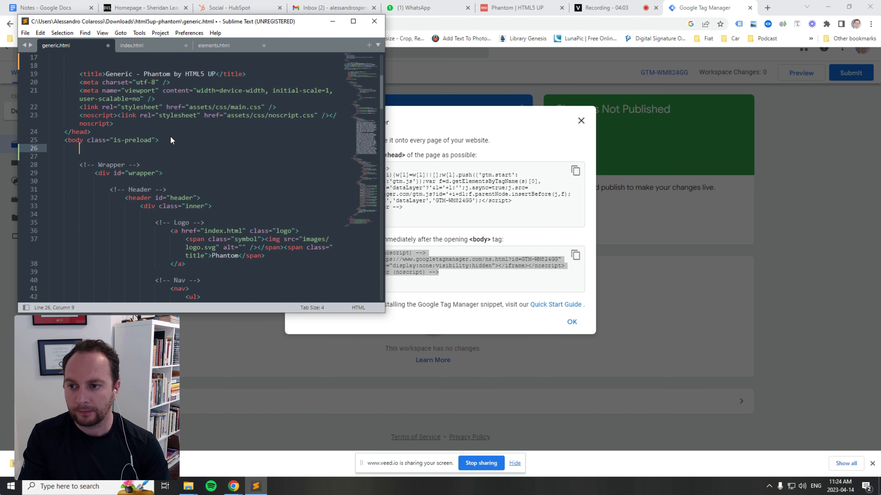
key(Return)
key(ctrl+v)
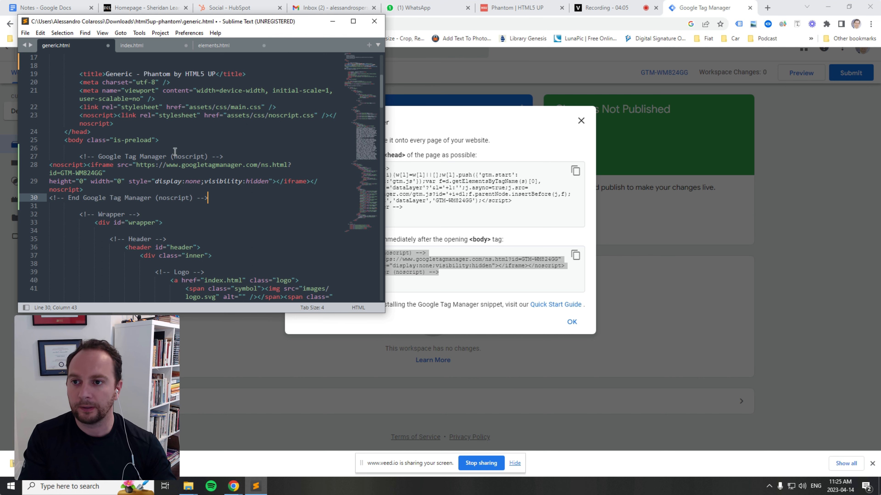
Save the edited generic.html, index.html and elements.html files
key(ctrl+s)
click(132, 45)
key(ctrl+s)
click(214, 45)
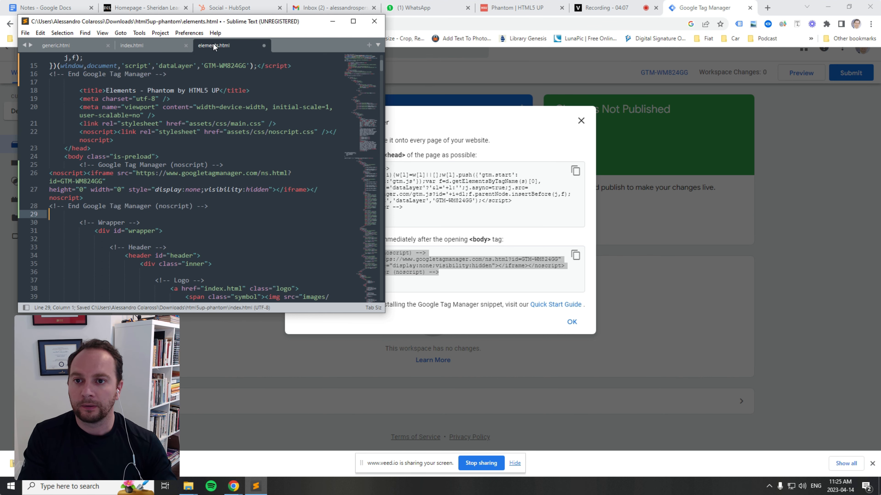
key(ctrl+s)
Back in the browser, close the Install Google Tag Manager dialog and briefly view the Phantom template page before returning to Tag Manager
click(582, 122)
click(581, 122)
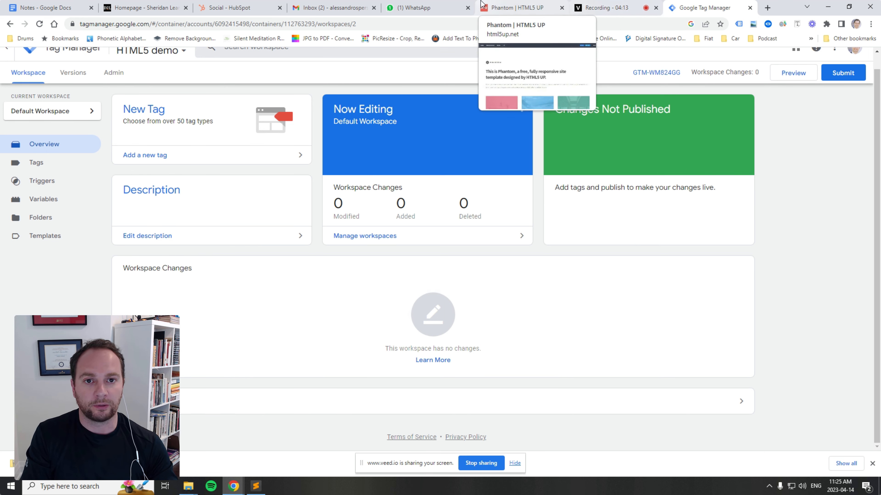
click(516, 7)
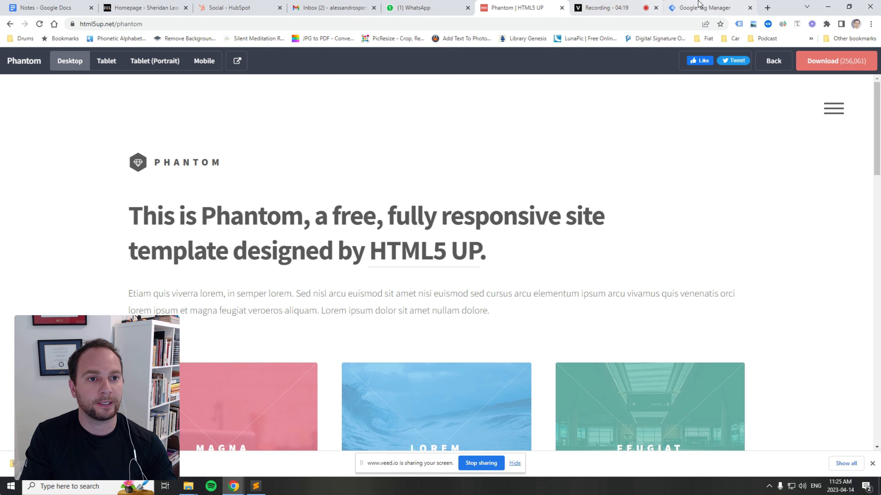
click(703, 7)
Search the web for "google analytics 4" in a new tab and sign in to Google Analytics by way of the GA4 help article
click(767, 8)
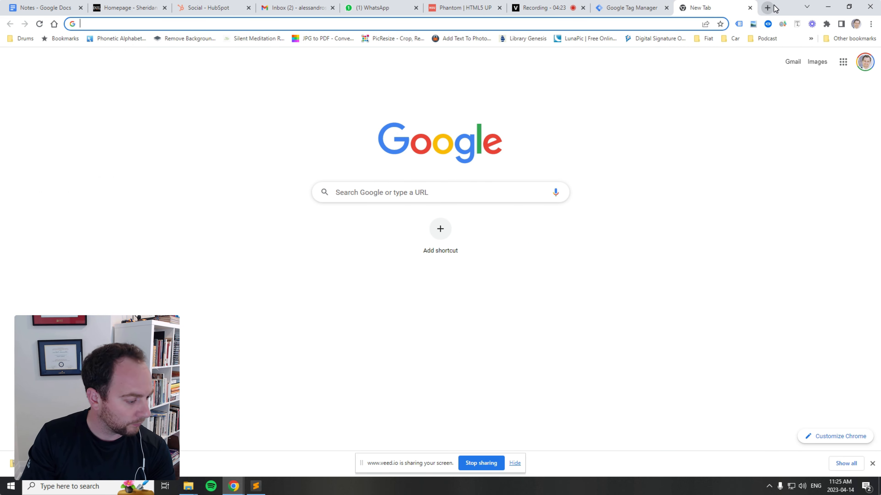
text(google )
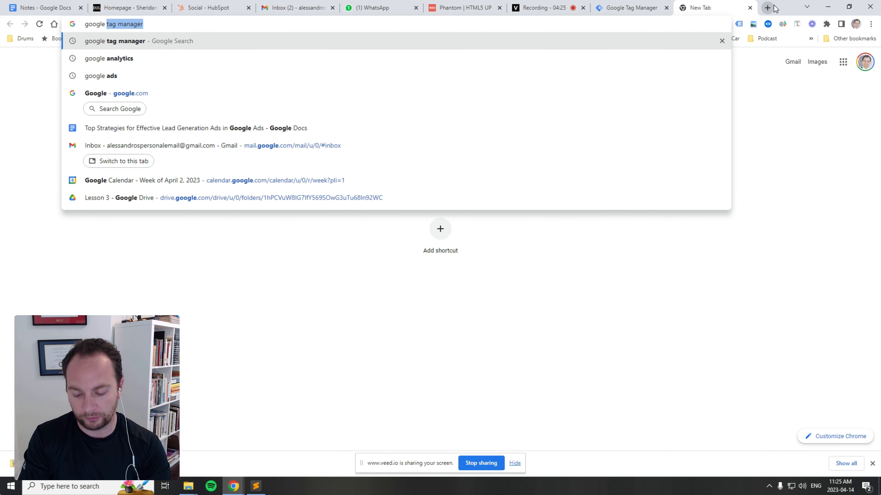
text(analytics 4)
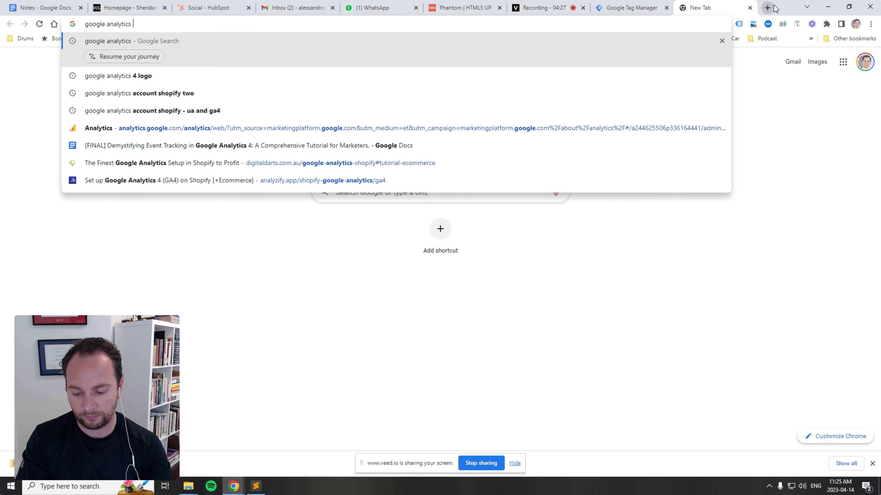
key(Return)
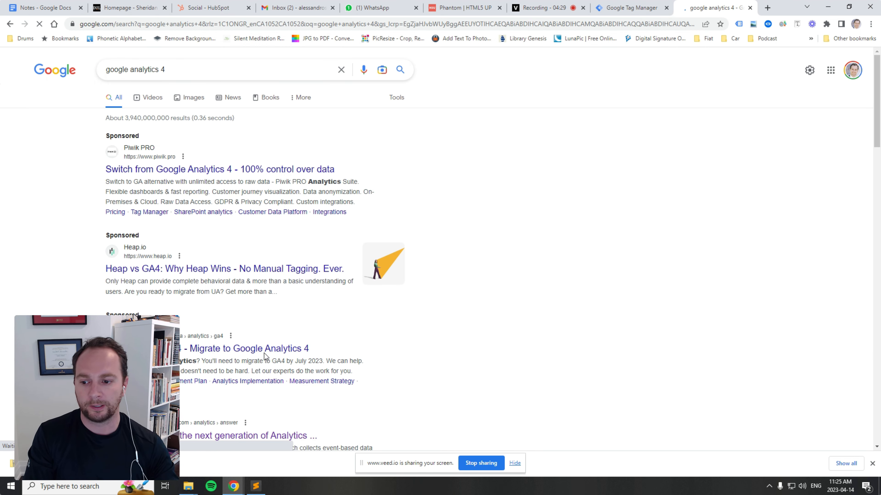
scroll(208, 302, down, 3)
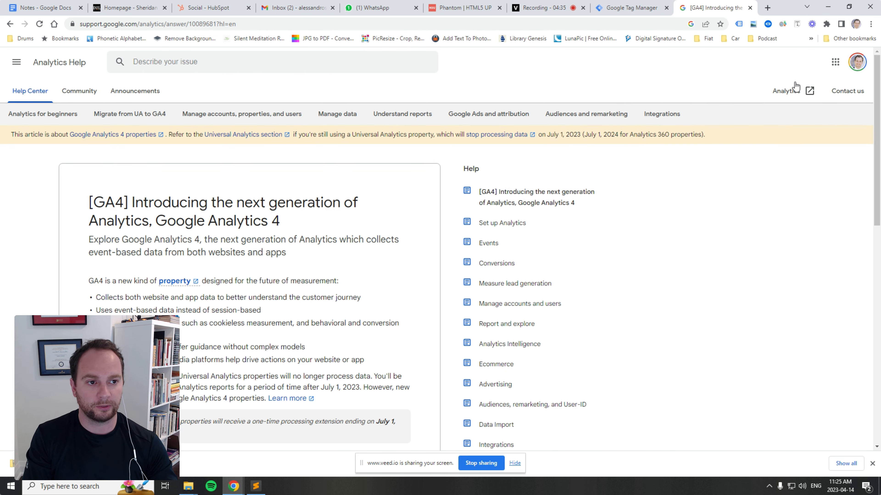
click(807, 88)
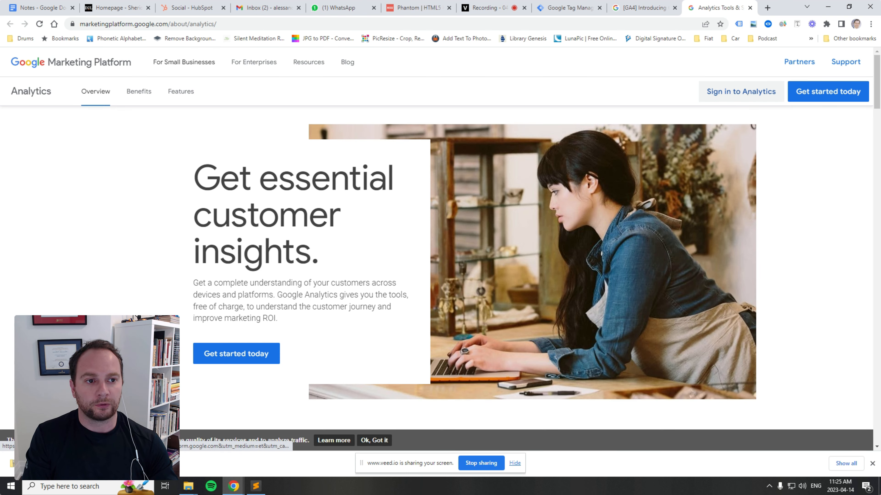
click(750, 89)
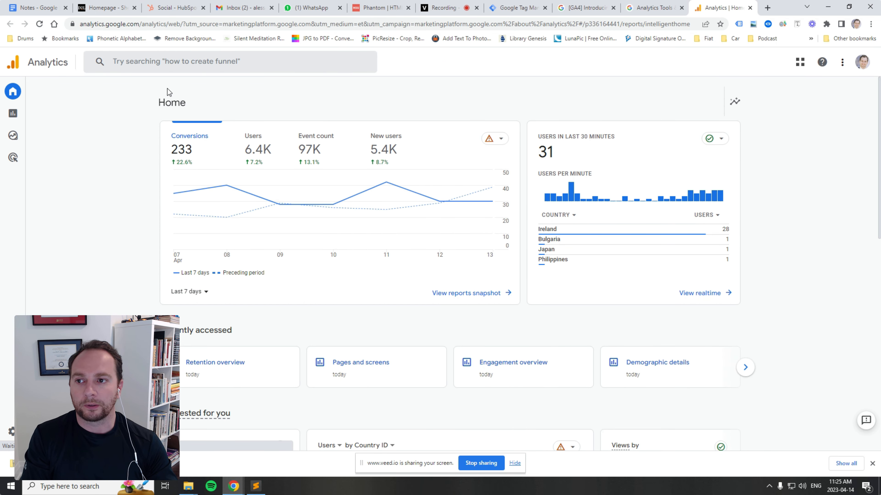
Switch to the GA4 property of the account that bears the owner's personal name and open its Admin page
click(116, 63)
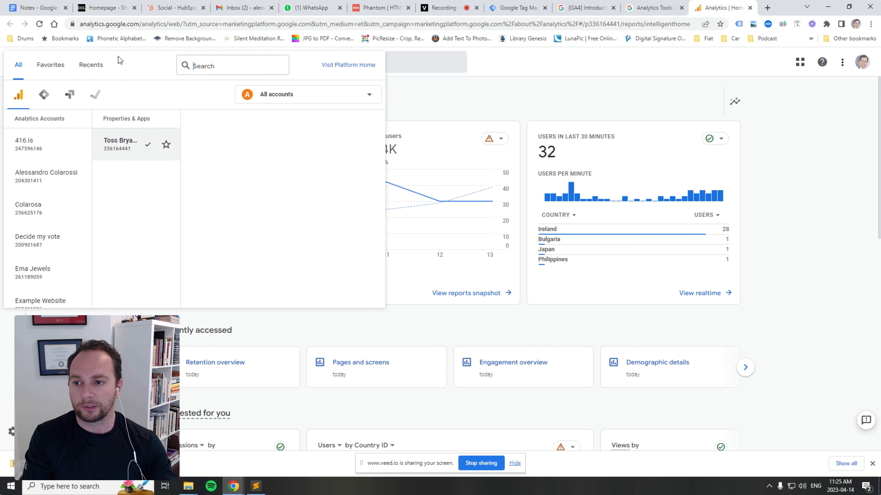
click(296, 101)
click(287, 96)
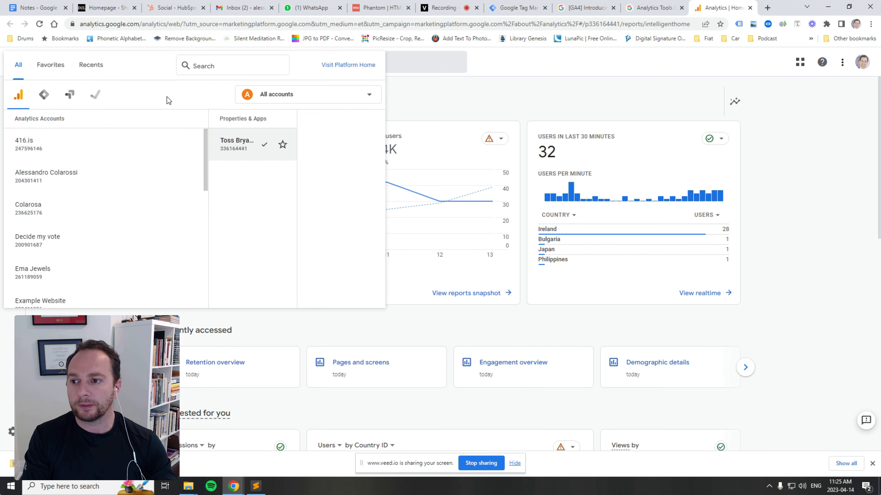
click(90, 175)
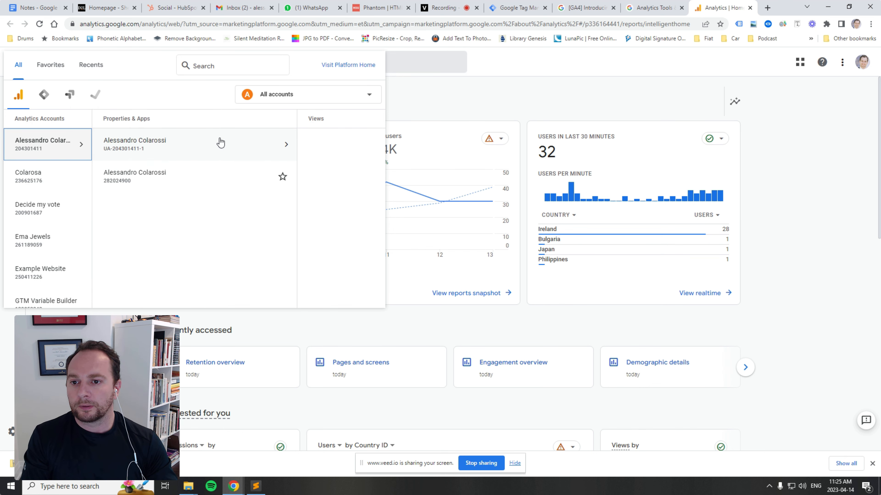
click(174, 170)
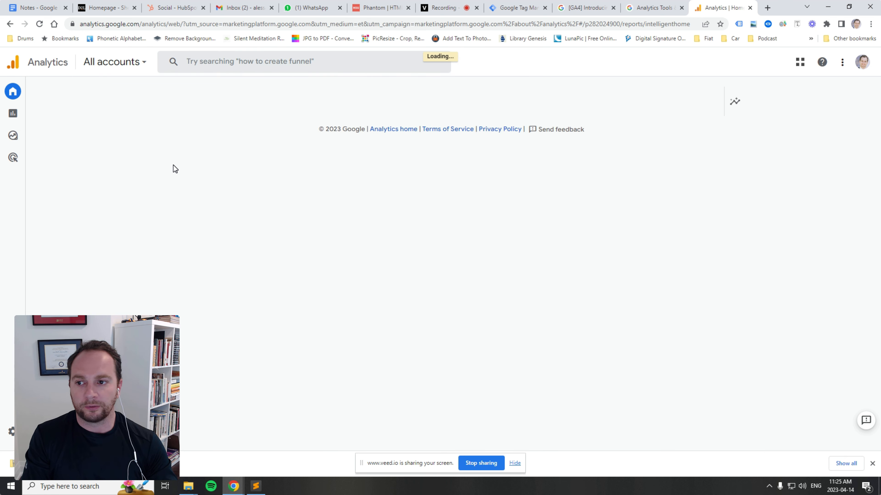
click(11, 432)
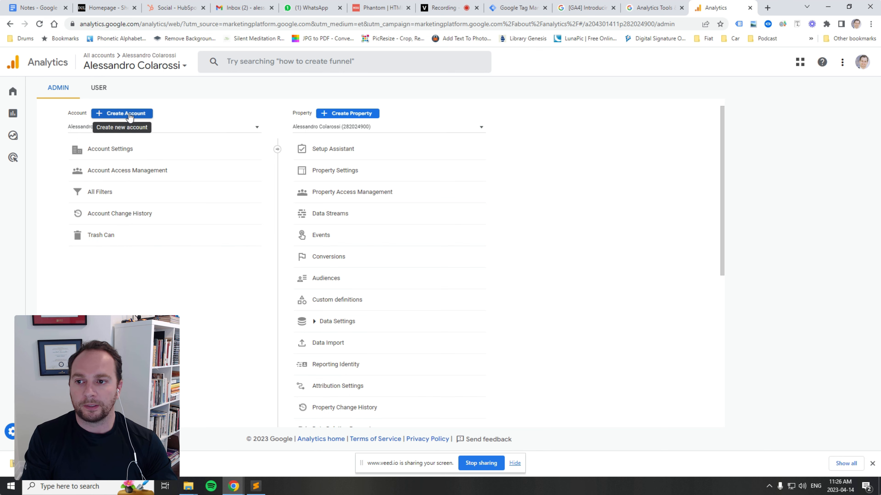
Create a new Analytics account named "HTML5 demo", keep the preset data sharing settings, and continue to the property setup
click(131, 114)
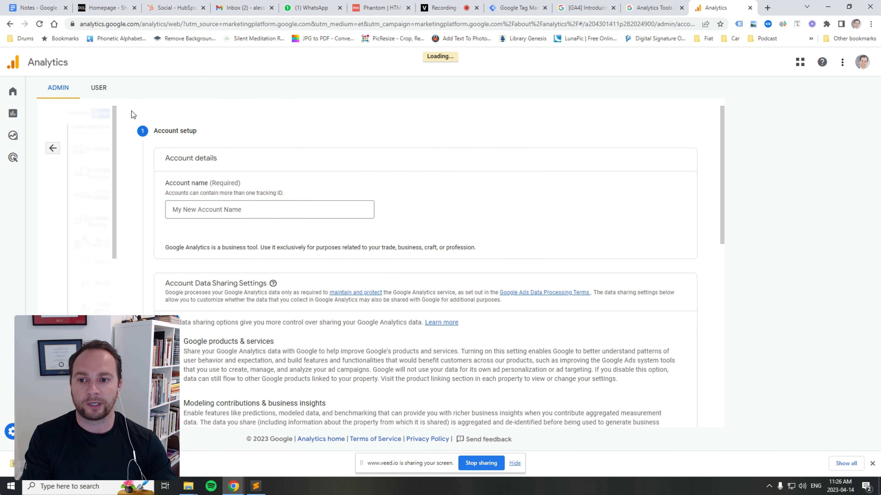
click(197, 210)
text(H)
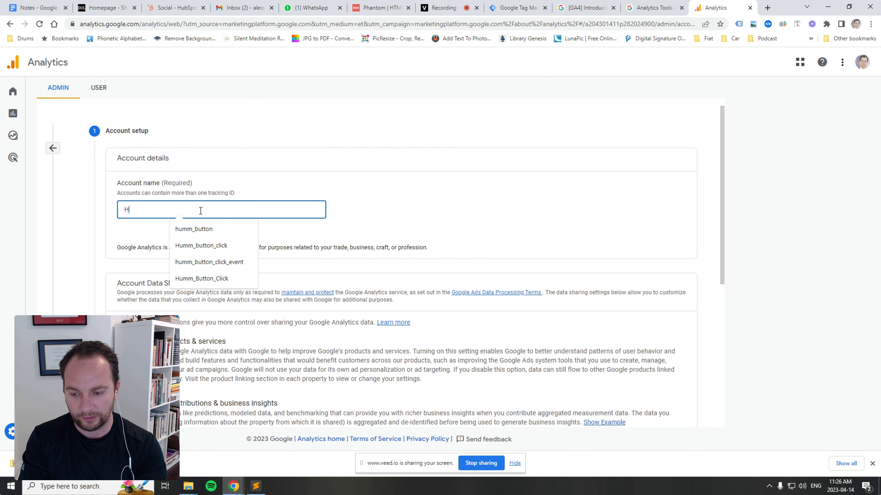
text(TML5 Demo)
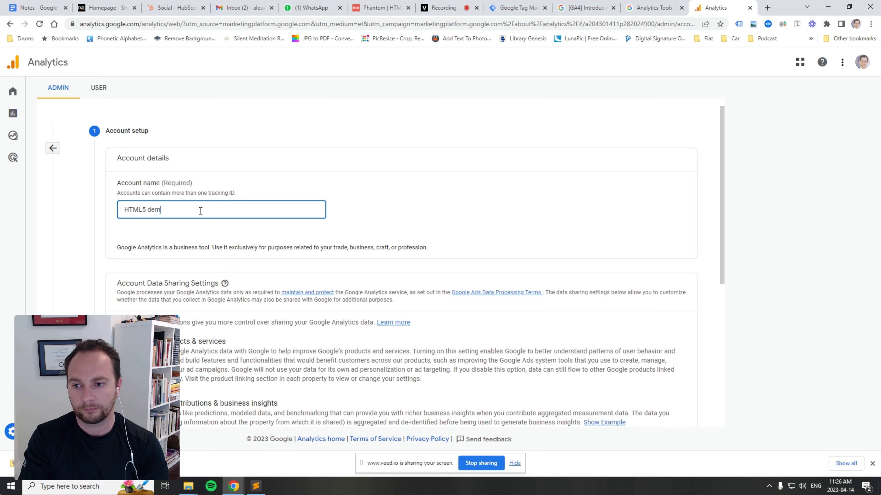
scroll(201, 210, down, 5)
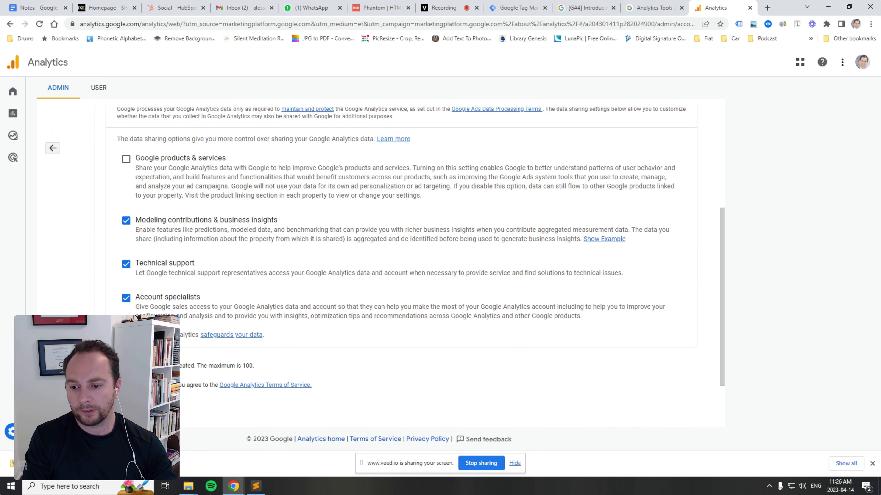
click(120, 406)
Name the property "HTML5 Demo" and set its reporting time zone country to Canada
click(166, 231)
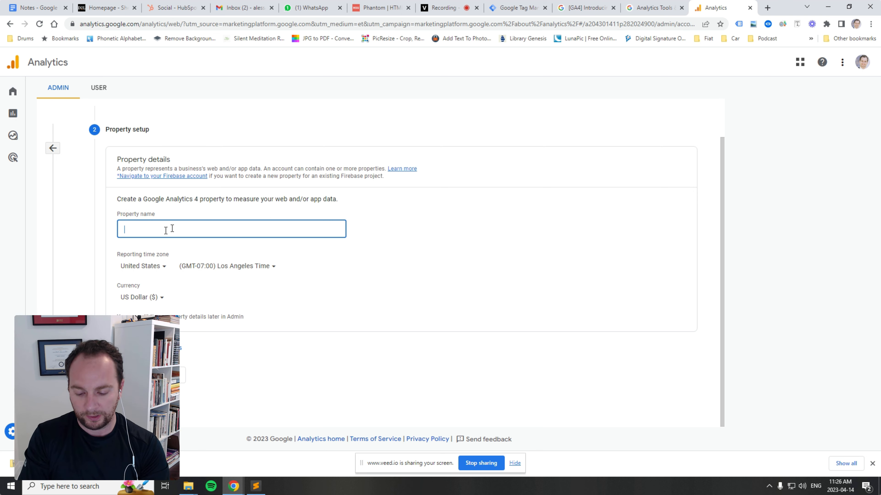
text(HTML5 Demo)
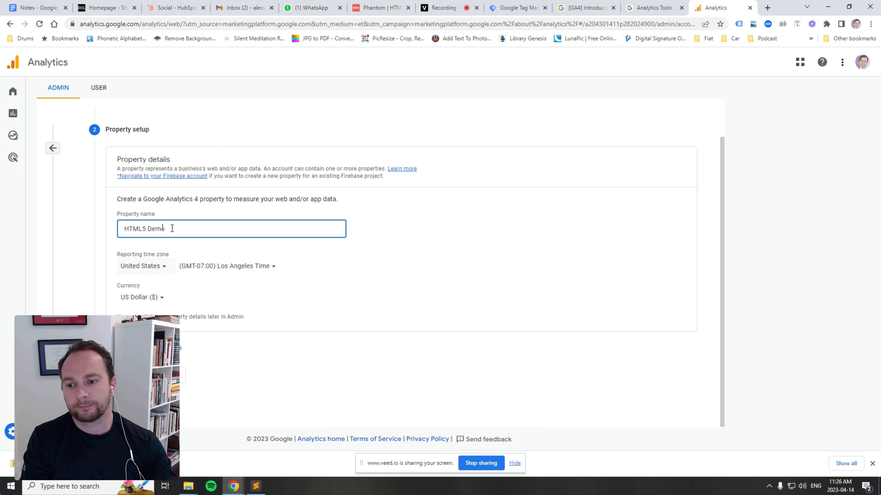
click(153, 267)
text(canada)
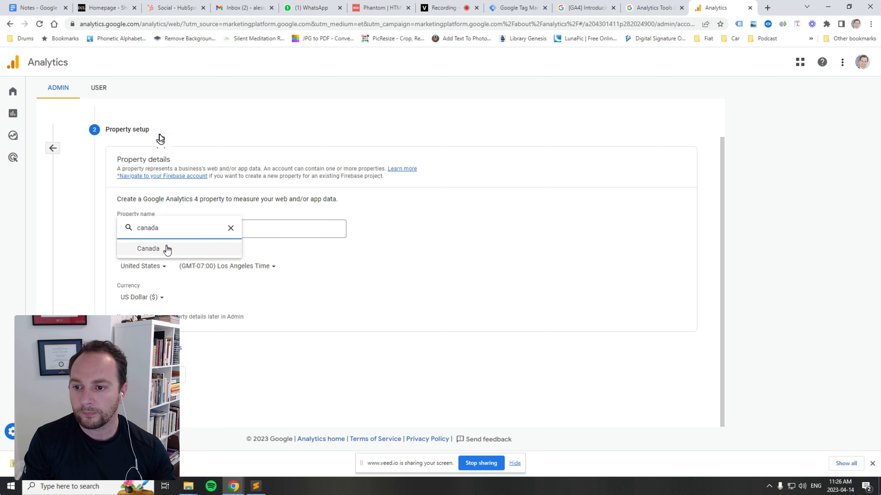
click(167, 249)
Set the property's currency to Canadian Dollar and continue to the business information
click(154, 297)
text(cad)
key(BackSpace)
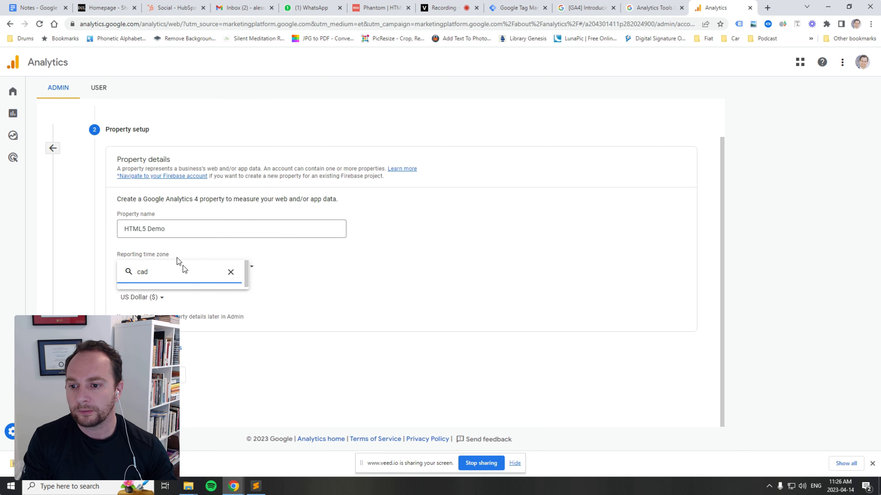
text(nadain)
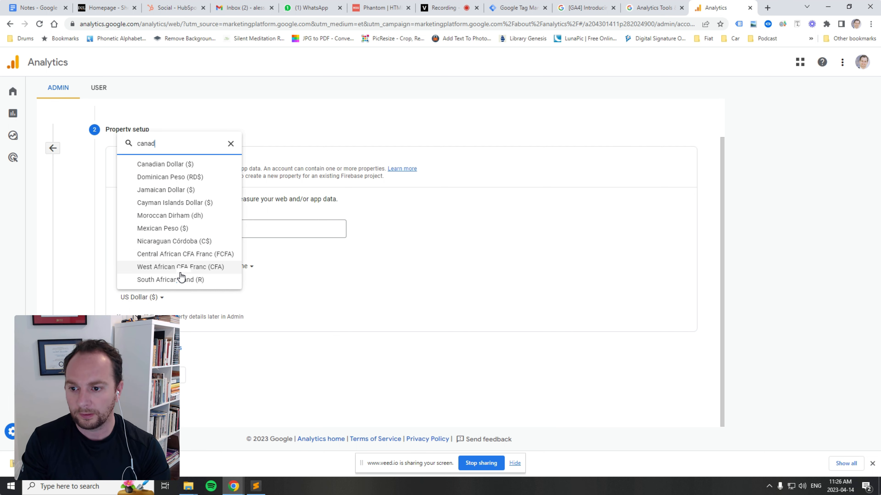
key(BackSpace)
key(BackSpace)
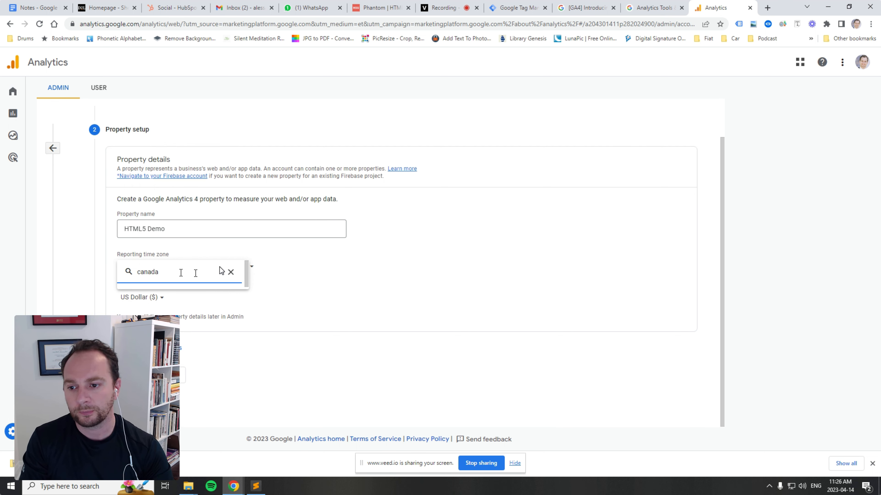
key(BackSpace)
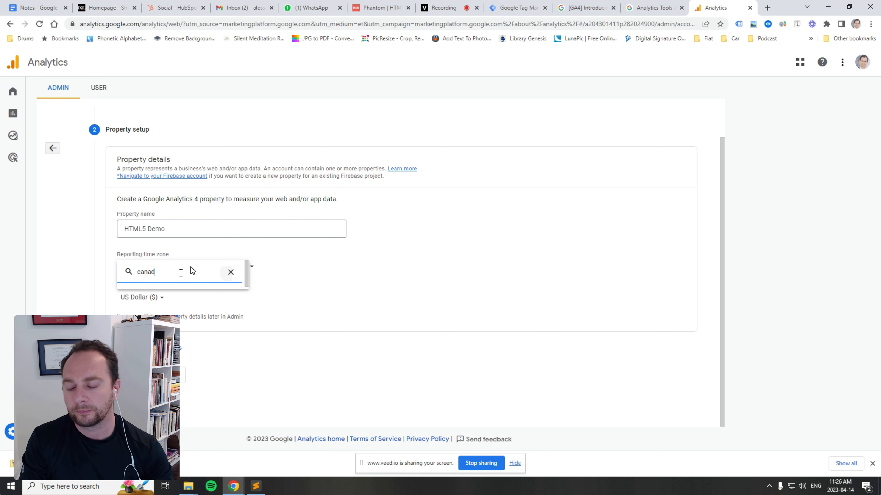
click(191, 282)
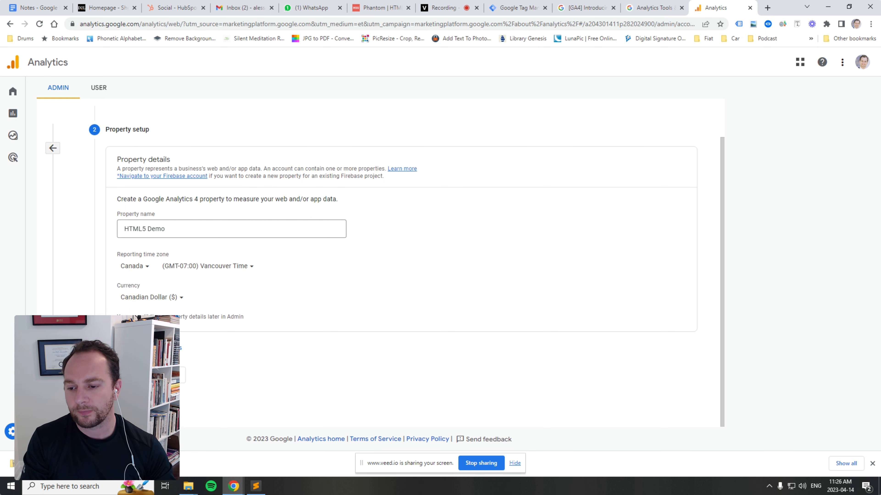
click(132, 375)
Set the business size to Small, select the intended Analytics uses, including engagement, site experience, advertising cost and conversions, and submit the account for creation
scroll(134, 317, down, 3)
click(131, 181)
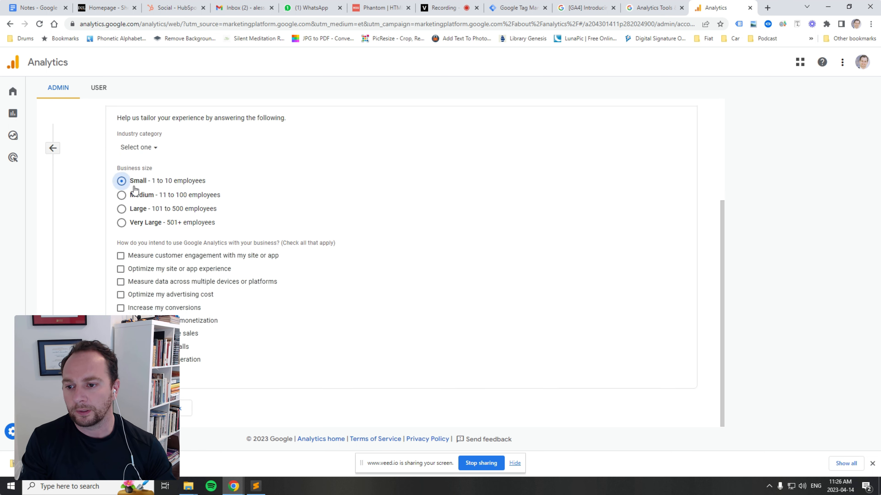
click(139, 269)
click(121, 255)
click(120, 282)
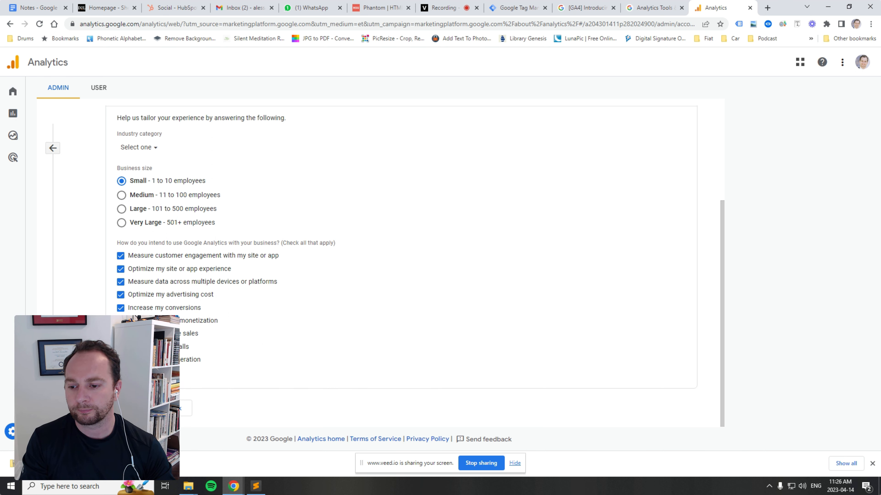
click(128, 408)
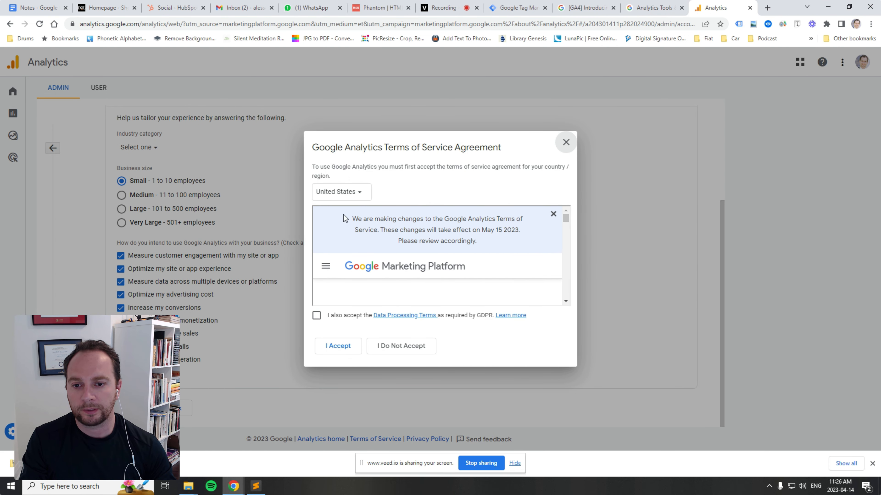
Choose Canada for the Google Analytics Terms of Service, tick the GDPR Data Processing Terms, and accept the agreement
click(350, 193)
text(cna)
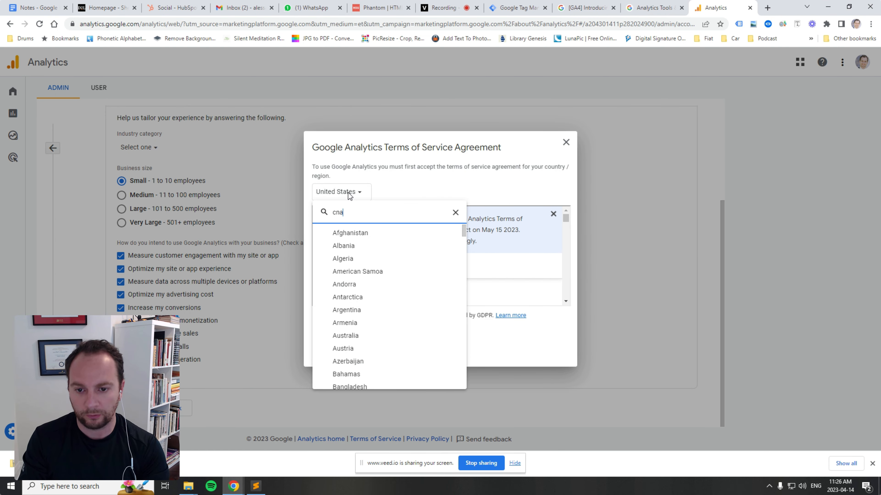
text(an)
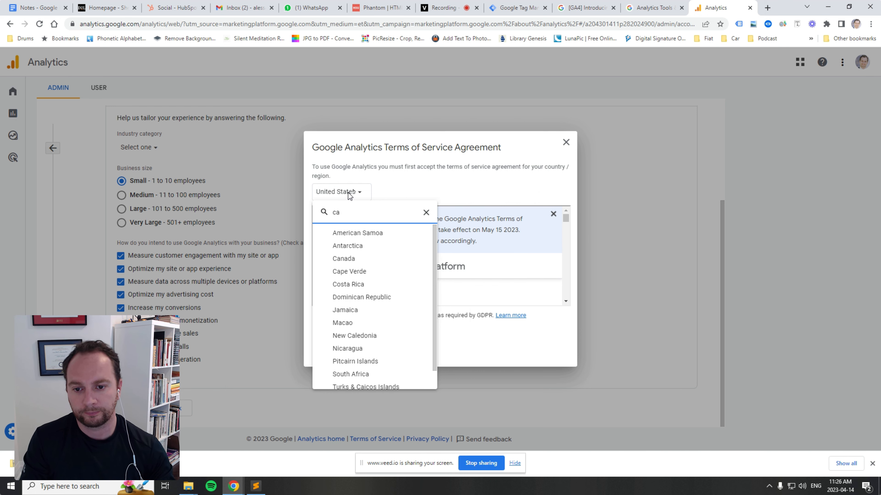
click(360, 258)
click(316, 316)
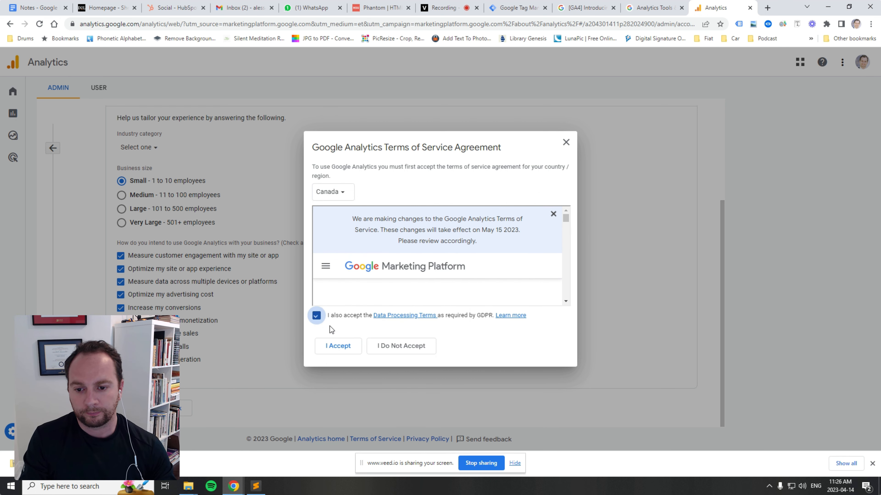
click(337, 346)
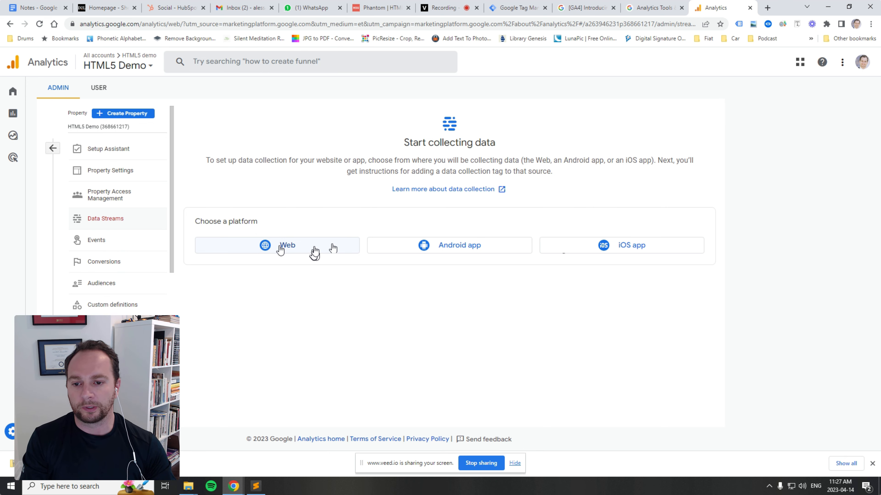
Start setting up a web data stream for the HTML5 Demo property, ready for its website URL
click(289, 249)
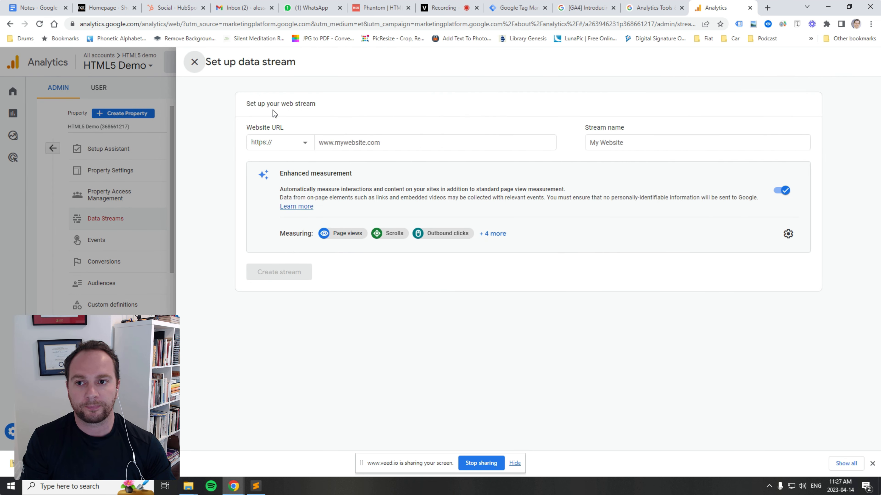
click(429, 143)
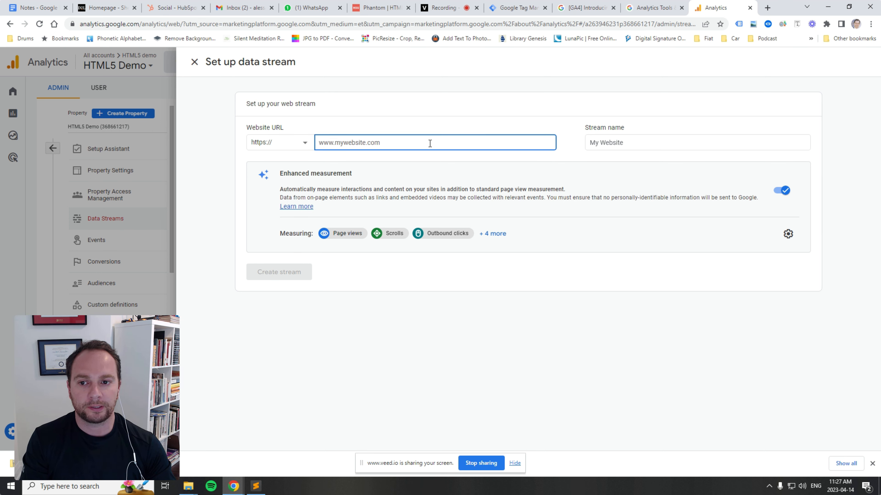
Open netlify.com in a new browser tab and log in to the team overview
click(768, 8)
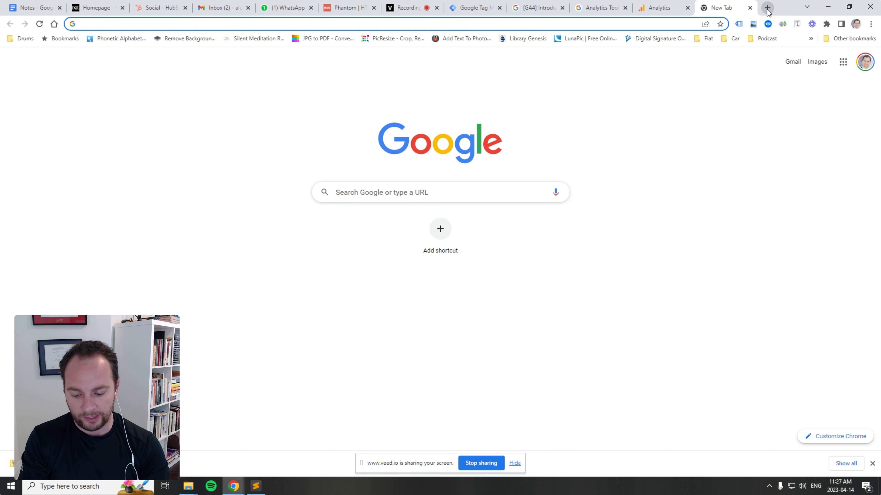
text(netlify)
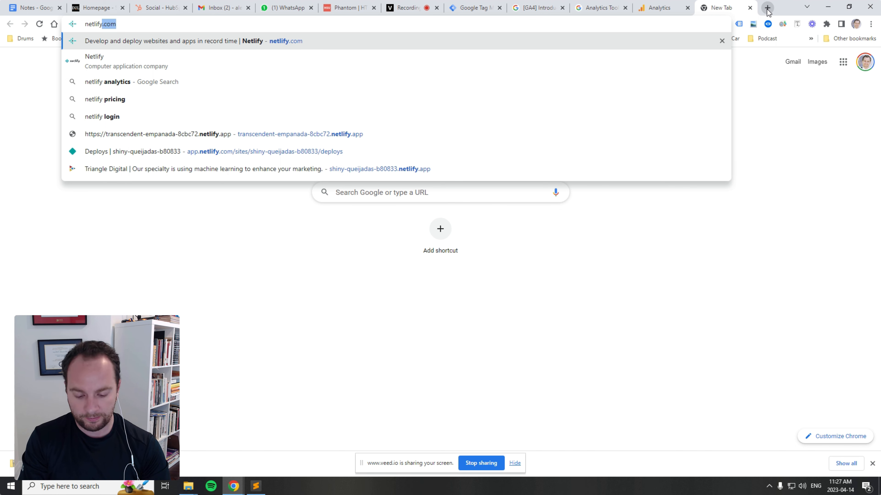
text(.com)
key(Return)
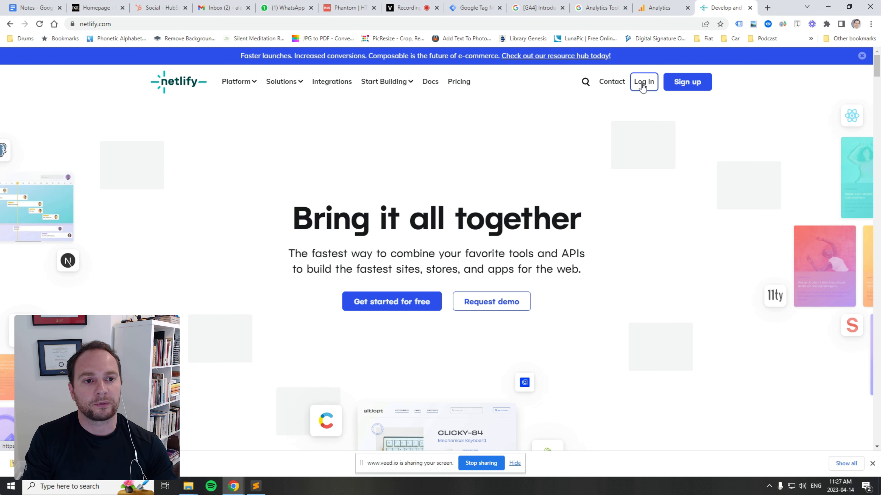
click(642, 85)
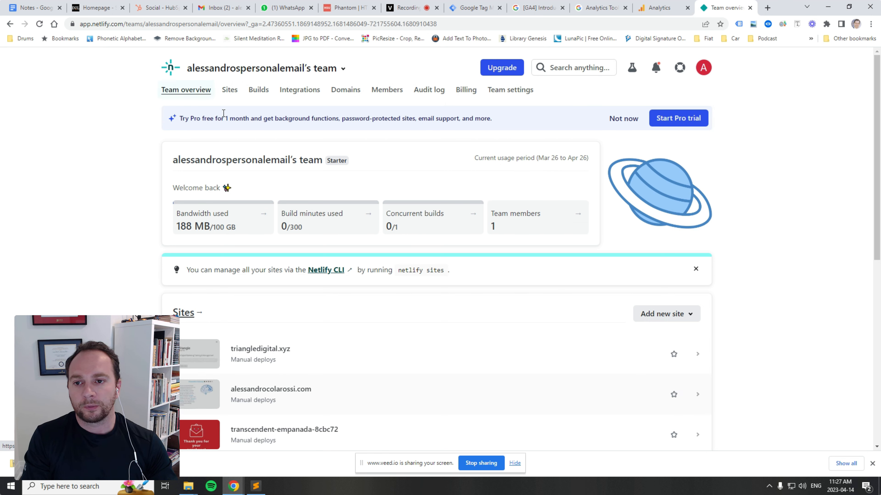
Add a new Netlify site by manually deploying the html5up-phantom folder from the Downloads folder
click(660, 315)
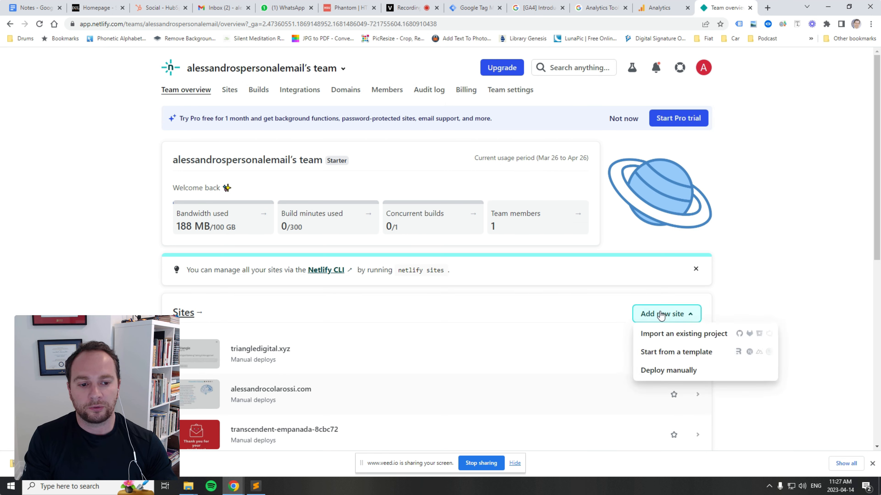
click(250, 487)
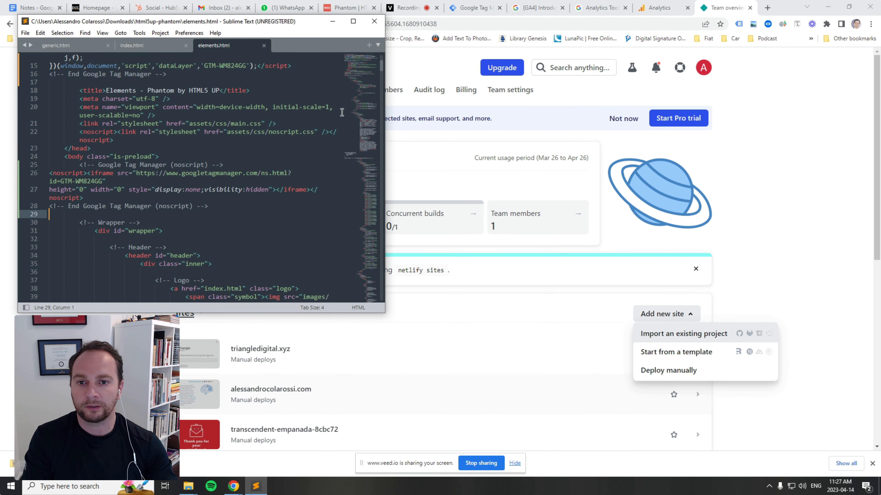
click(789, 319)
click(666, 314)
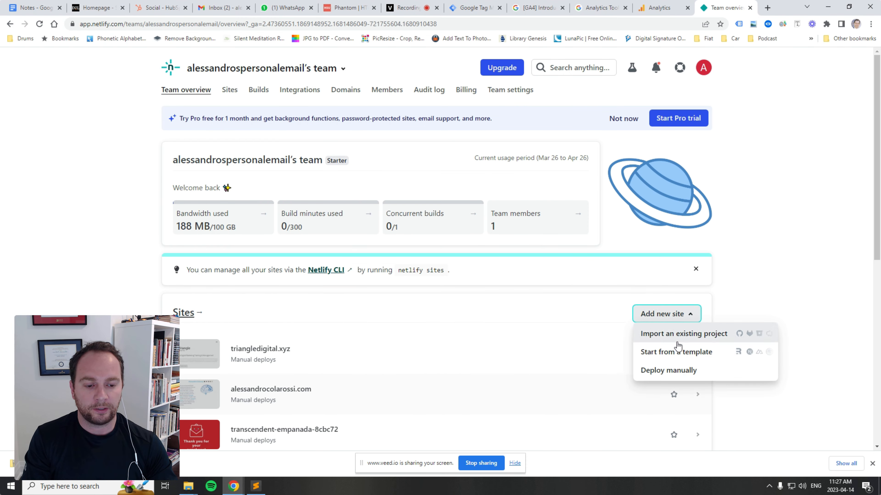
click(679, 373)
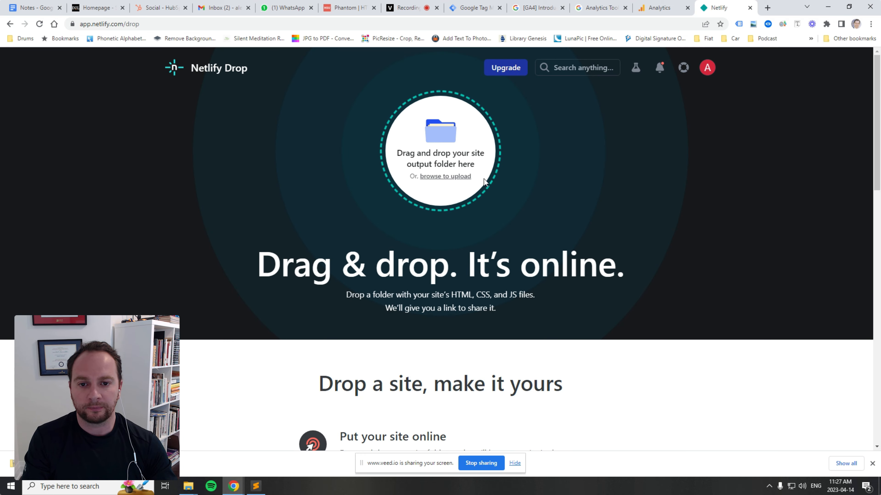
mouse_move(189, 485)
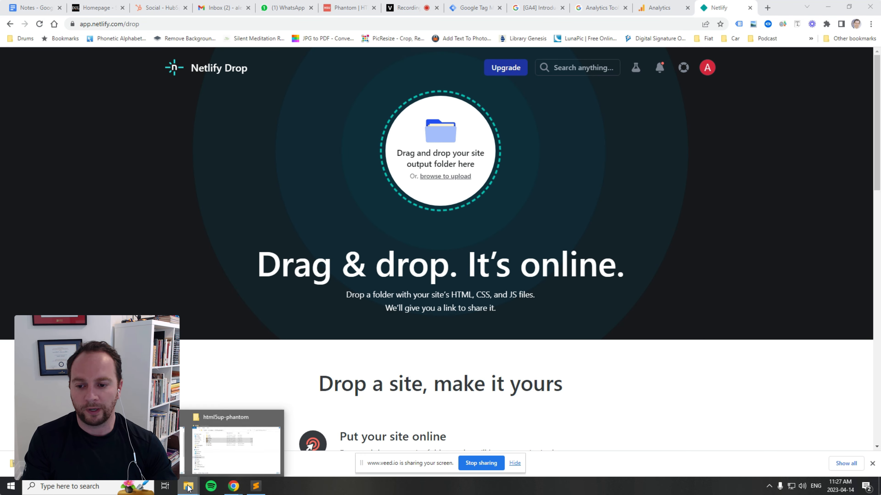
click(248, 439)
click(613, 117)
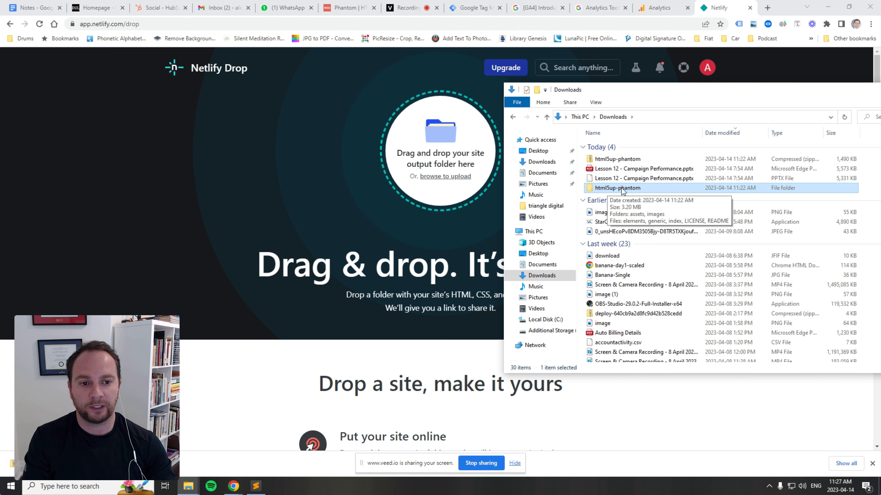
drag(619, 188, 449, 156)
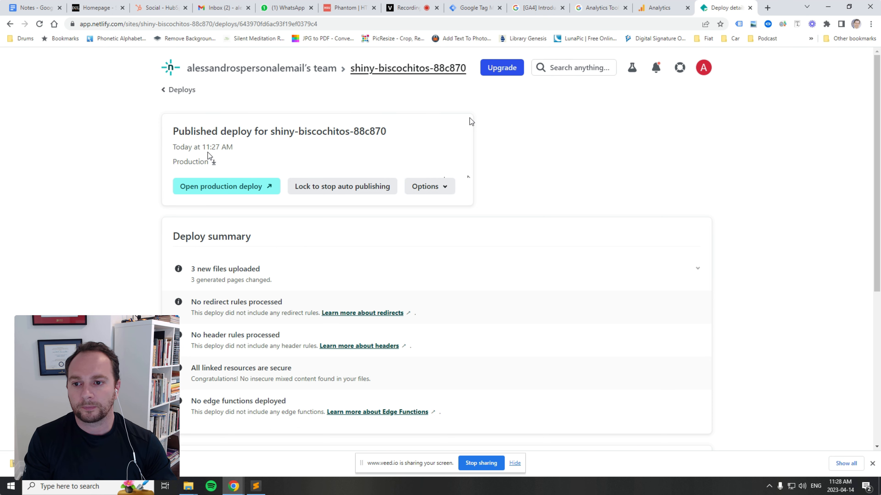
Open the live site from its Netlify deploys page, look over the Phantom homepage, and dismiss the translation prompt
click(187, 91)
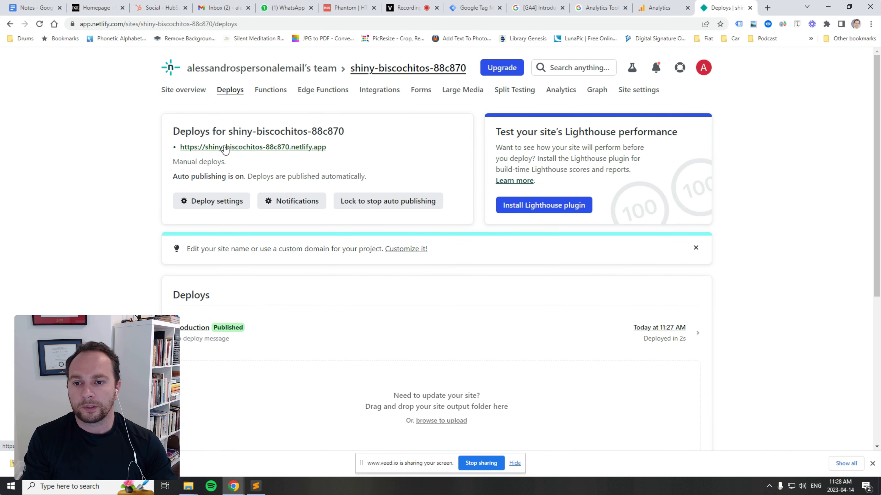
click(298, 148)
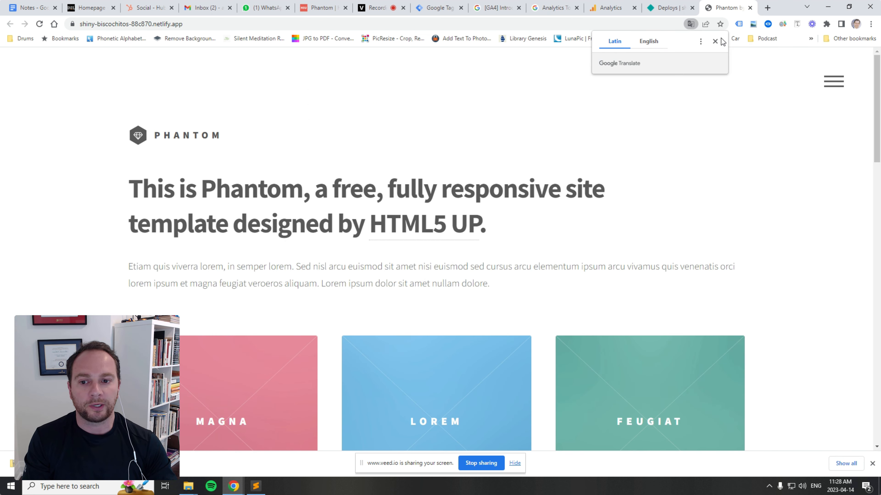
scroll(274, 170, down, 5)
scroll(364, 240, up, 5)
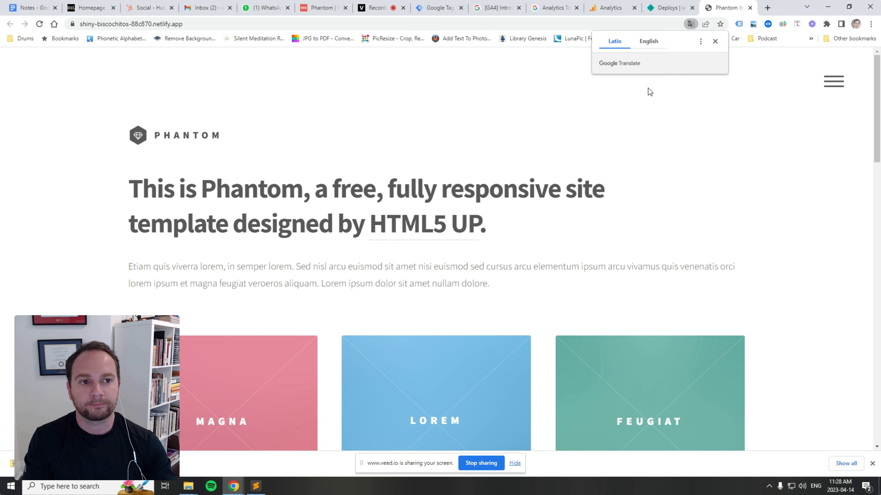
click(715, 41)
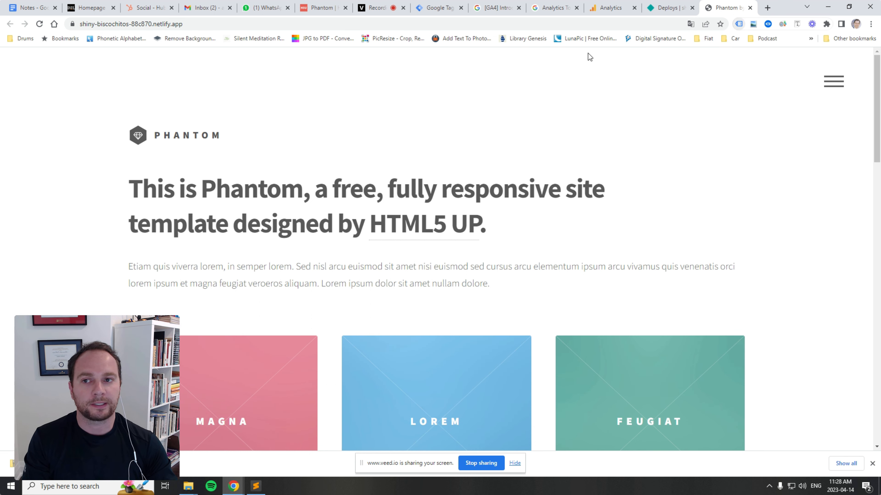
Enable Tag Assistant Legacy on the live Phantom page, reload it, and check which Google tags are detected
click(740, 25)
click(567, 123)
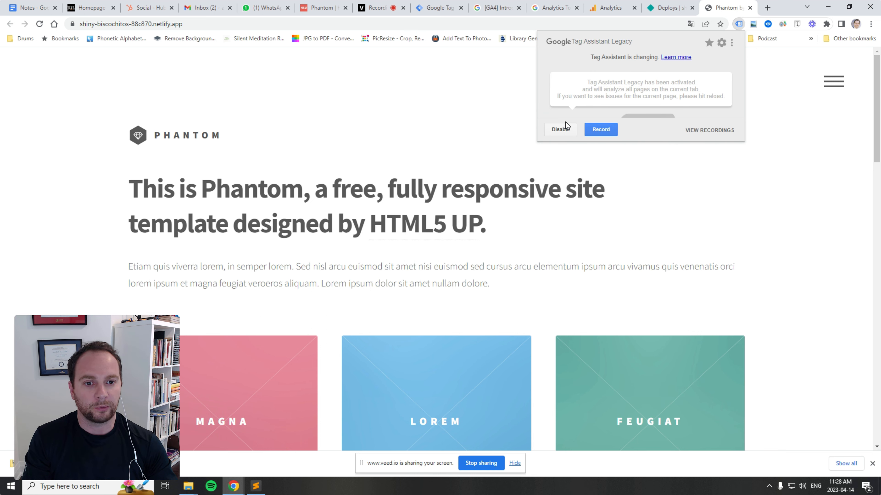
click(40, 24)
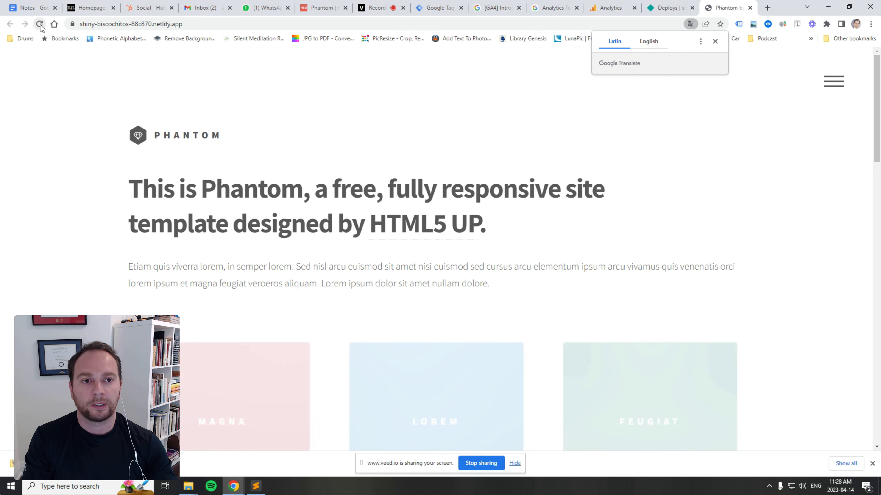
click(715, 42)
click(741, 25)
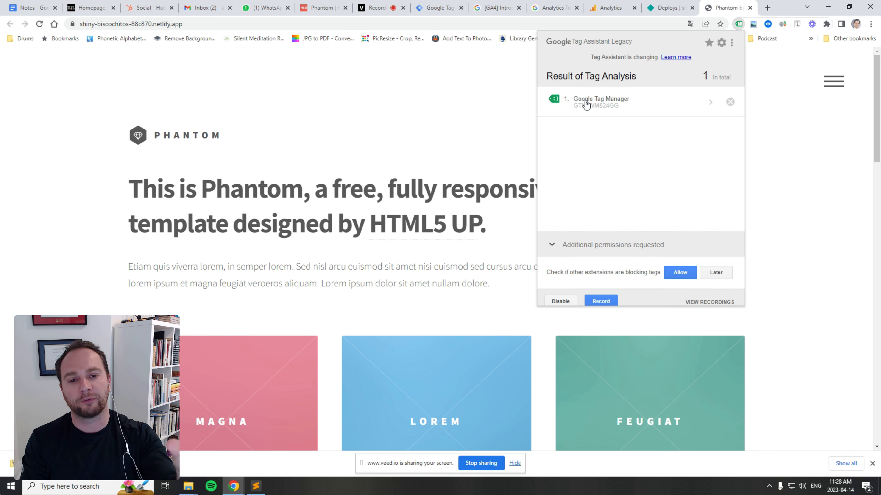
click(767, 97)
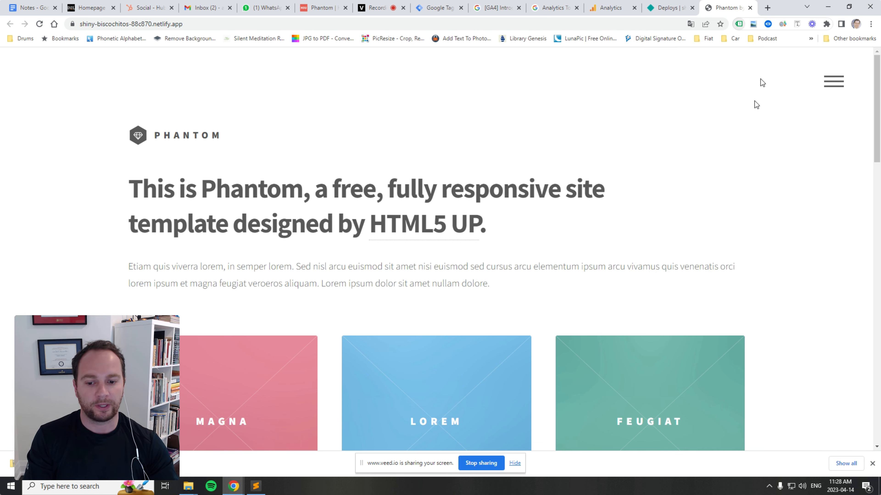
Copy the deployed site's URL from Netlify and paste it as the Website URL of the Analytics web stream
click(611, 7)
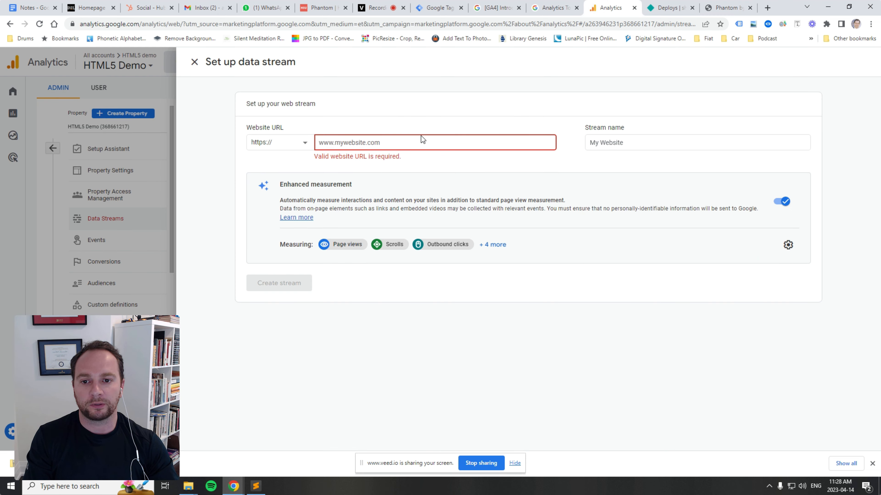
click(664, 5)
click(354, 149)
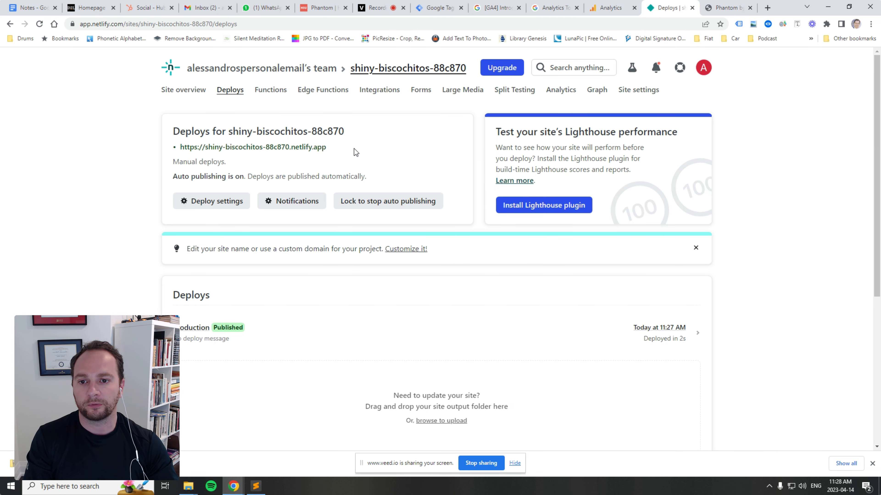
triple_click(355, 146)
key(ctrl+c)
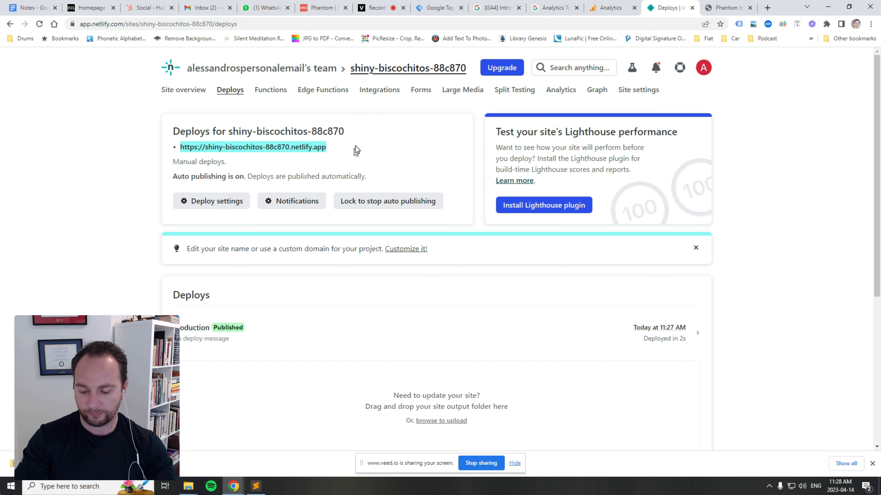
click(610, 8)
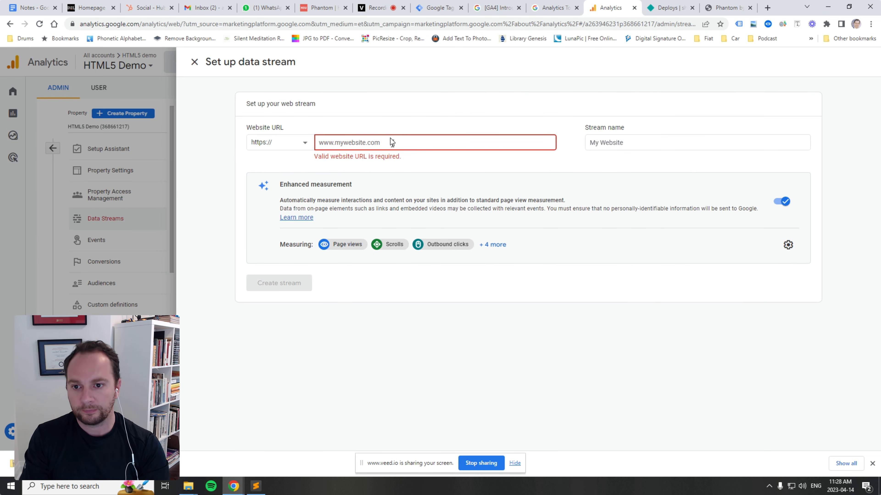
key(ctrl+v)
Name the web stream HTML5 demo
click(596, 146)
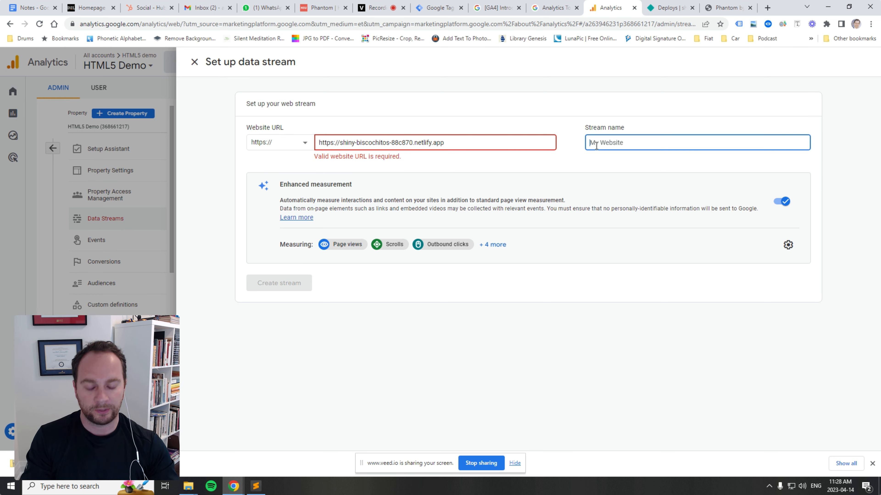
text(HTML5 demo)
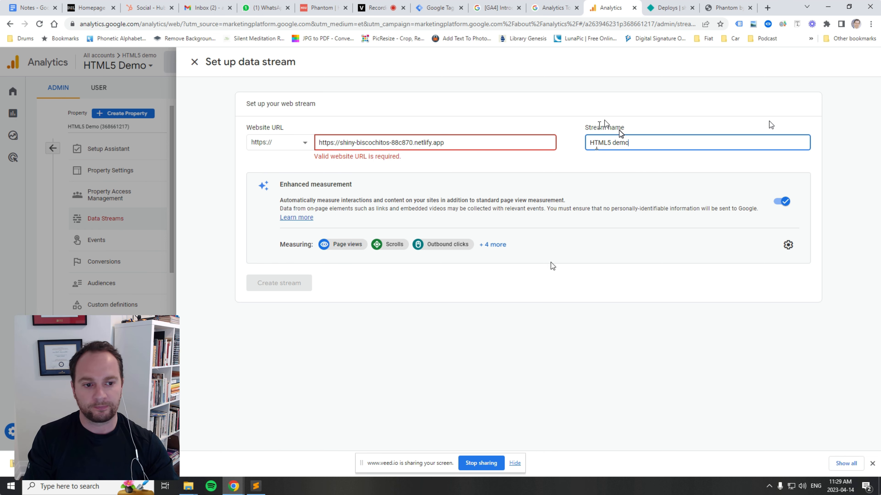
click(645, 173)
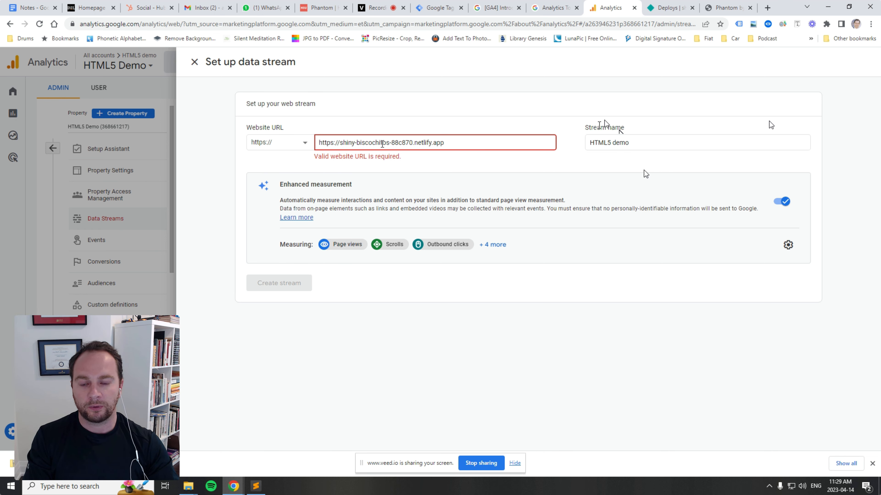
click(278, 142)
click(323, 163)
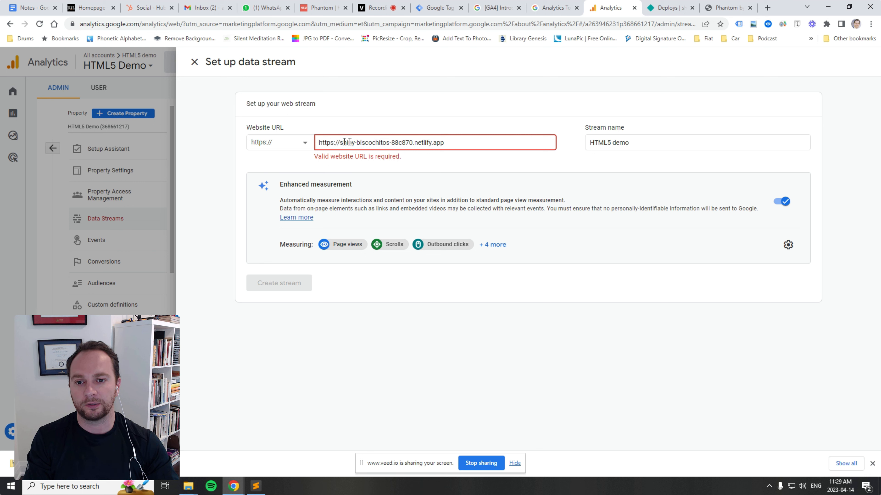
drag(340, 142, 314, 143)
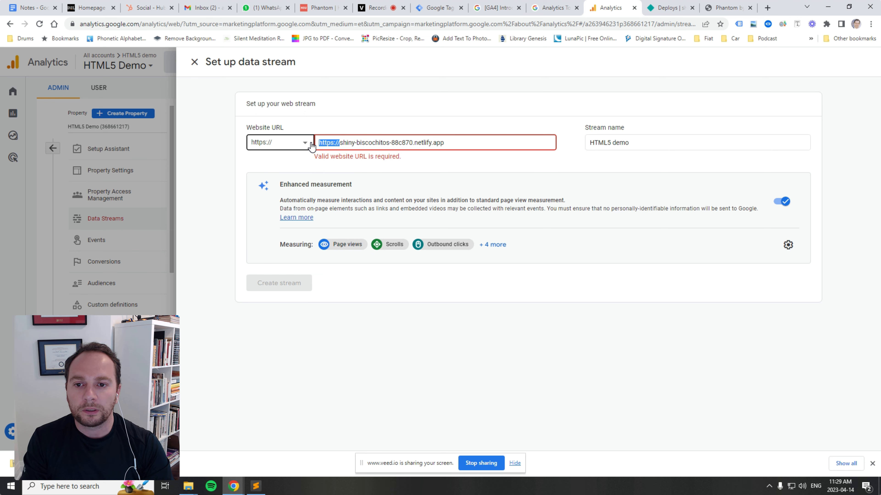
key(BackSpace)
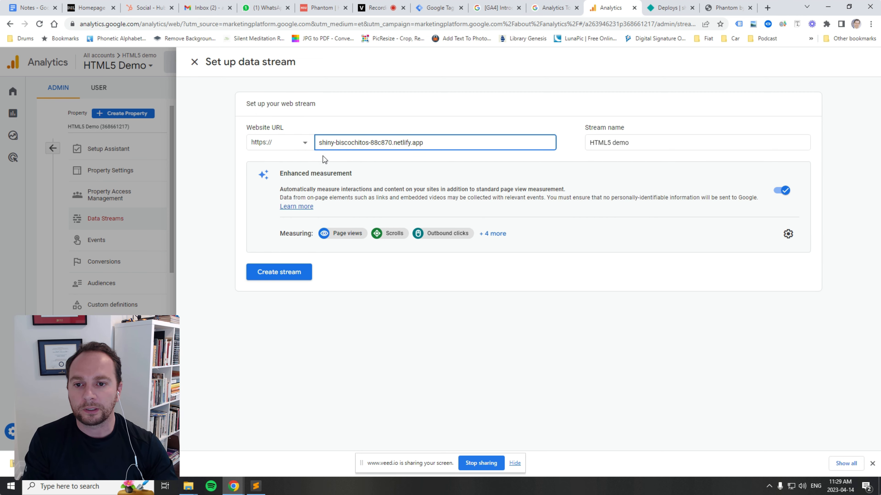
click(323, 156)
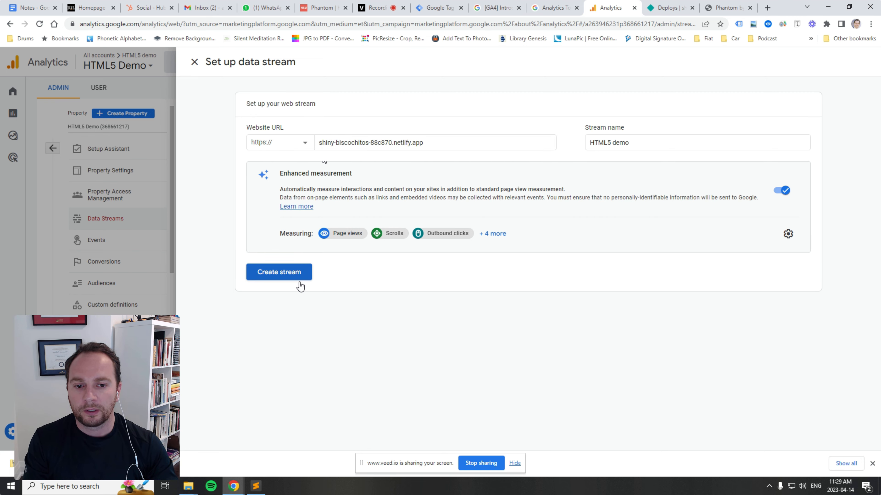
Create the web stream, dismiss the installation instructions, and copy the stream's Measurement ID
click(275, 274)
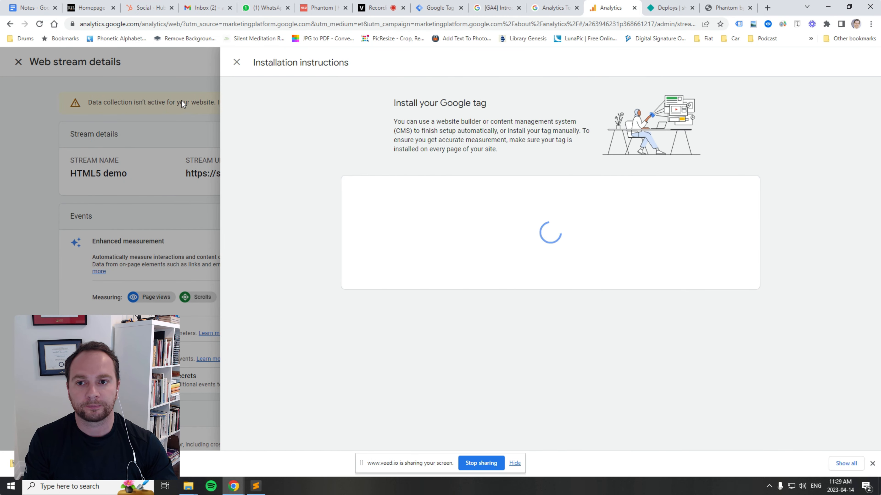
click(237, 62)
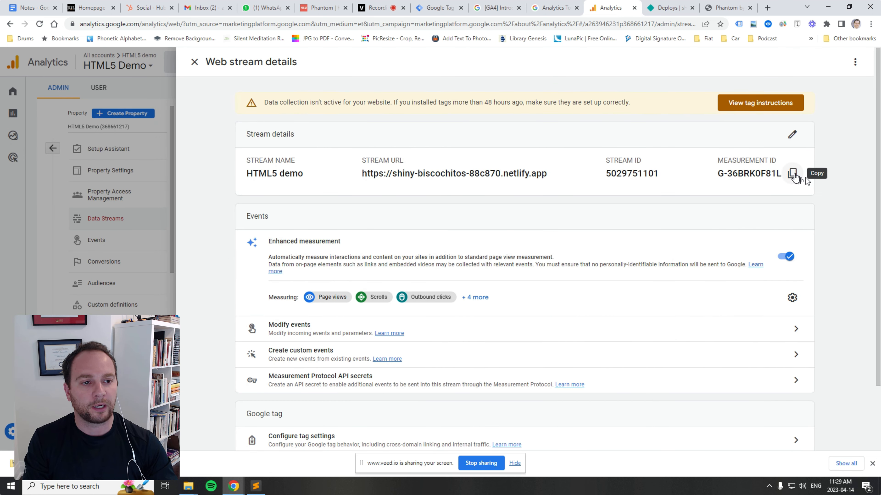
click(793, 175)
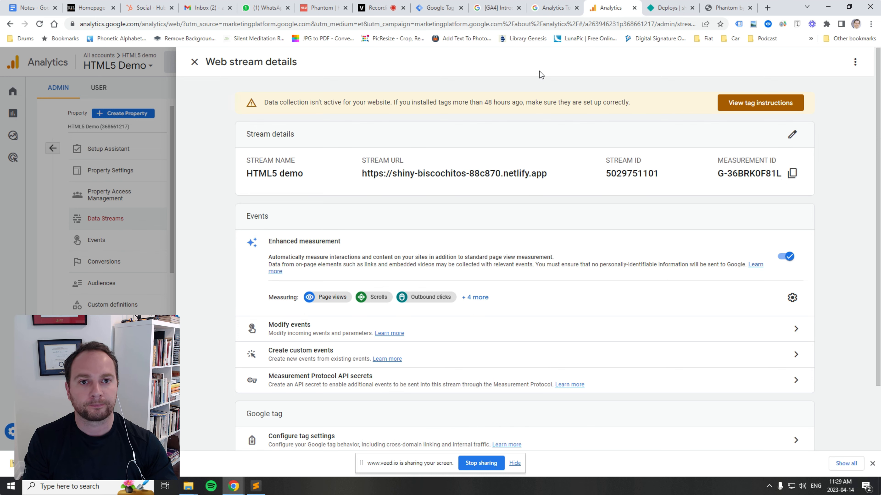
Switch to Google Tag Manager and start a new tag in the HTML5 demo container, named GA4 Configuration Tag
click(440, 7)
click(53, 169)
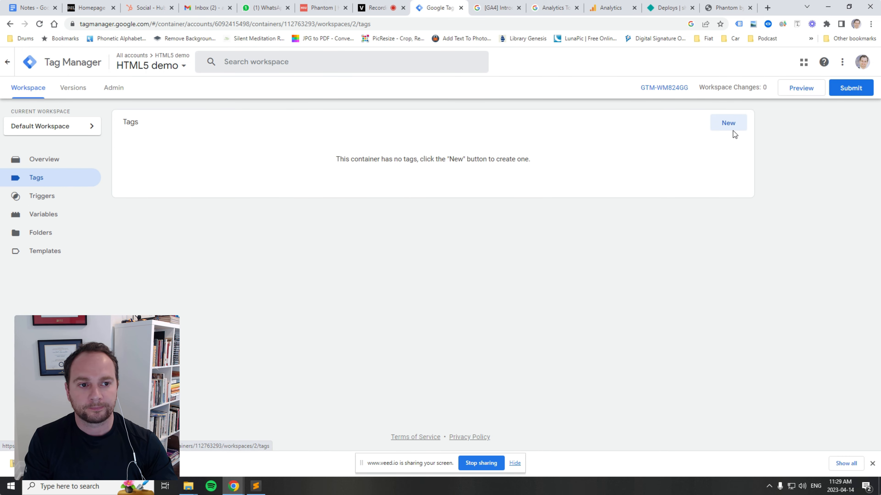
click(730, 123)
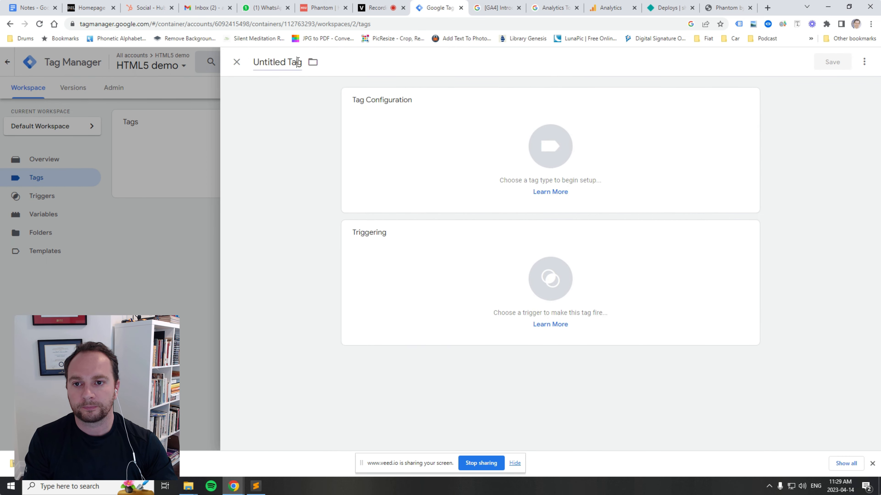
click(291, 61)
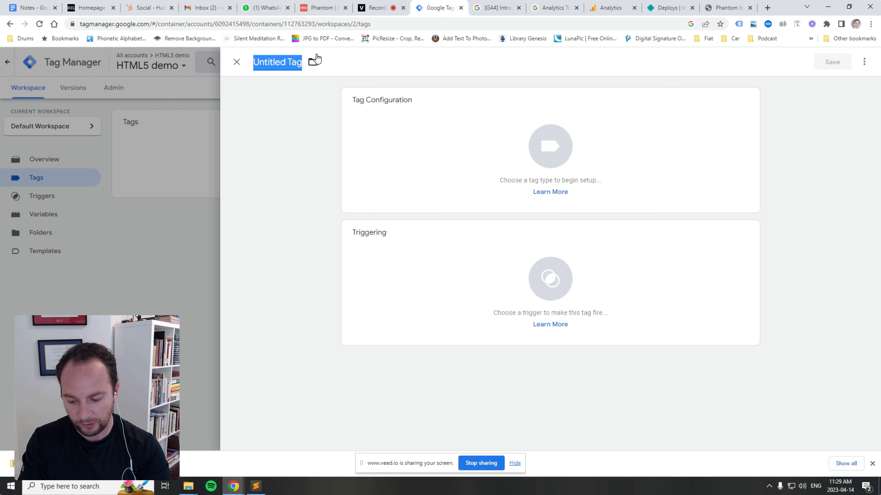
text(GA4 C)
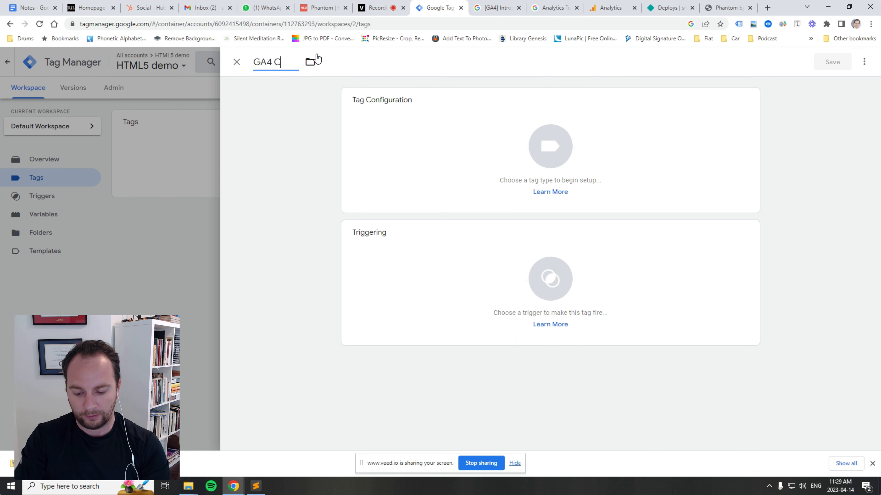
text(onfigurat)
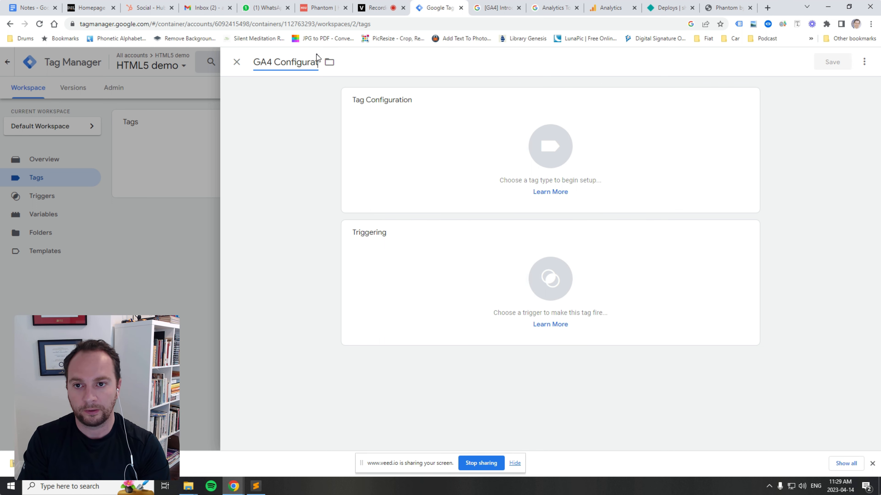
text(ion Tag)
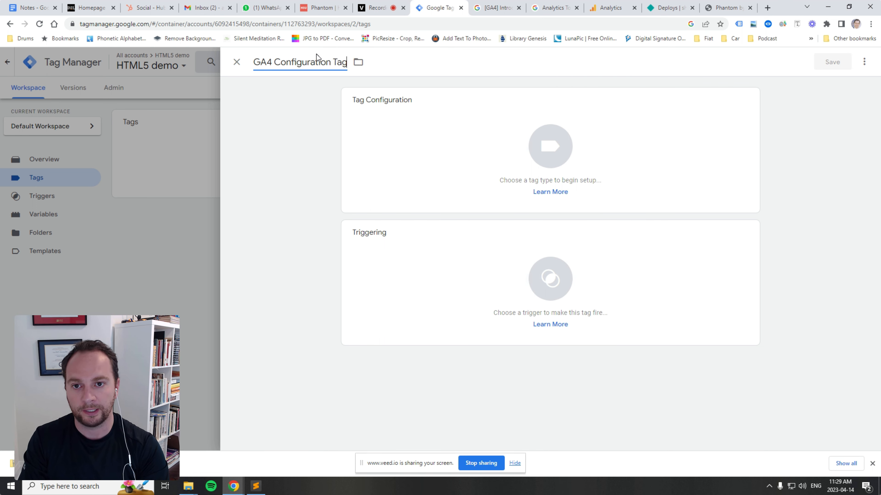
Set the tag type to Google Analytics: GA4 Configuration and paste in the copied Measurement ID
click(513, 151)
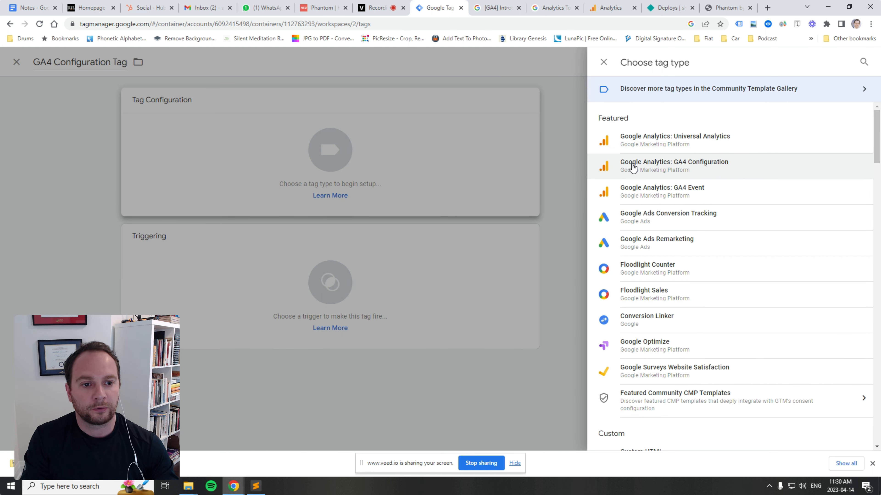
click(687, 170)
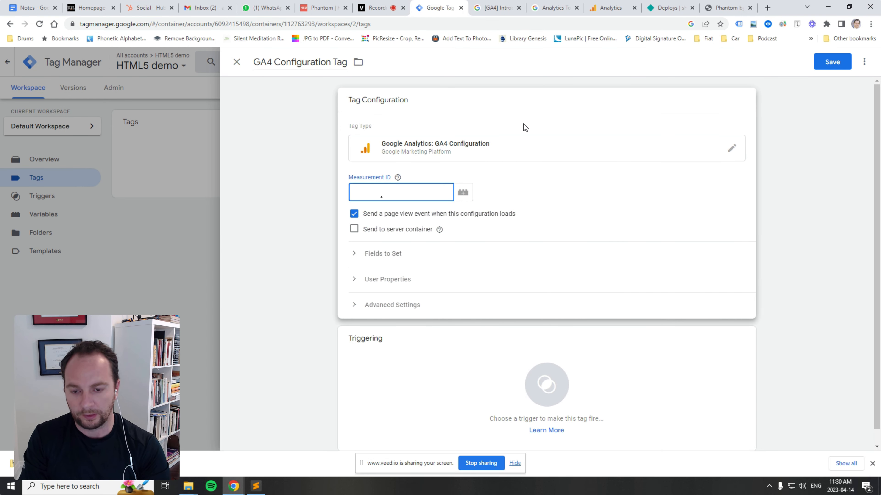
key(ctrl+v)
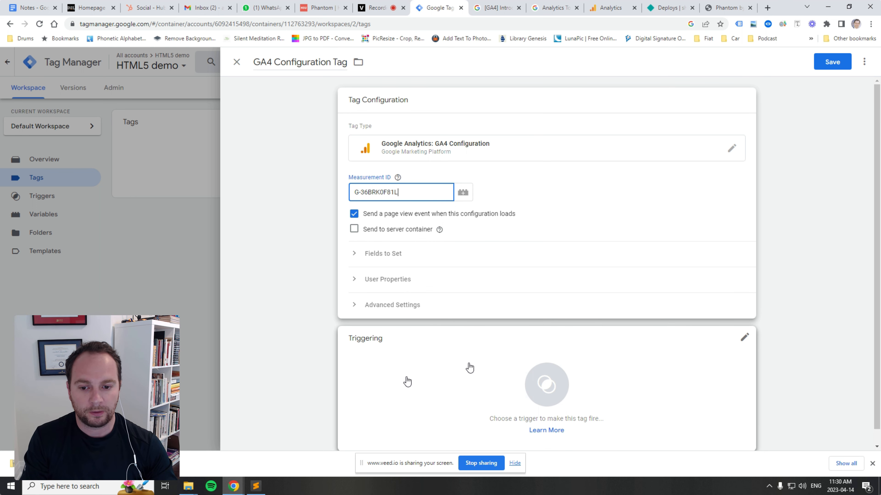
Add the All Pages trigger to the GA4 Configuration Tag and save the tag
click(549, 395)
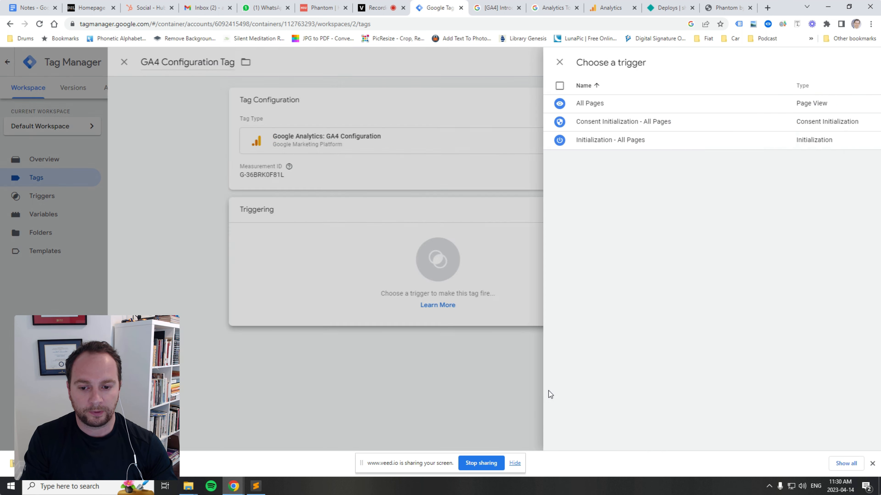
click(316, 104)
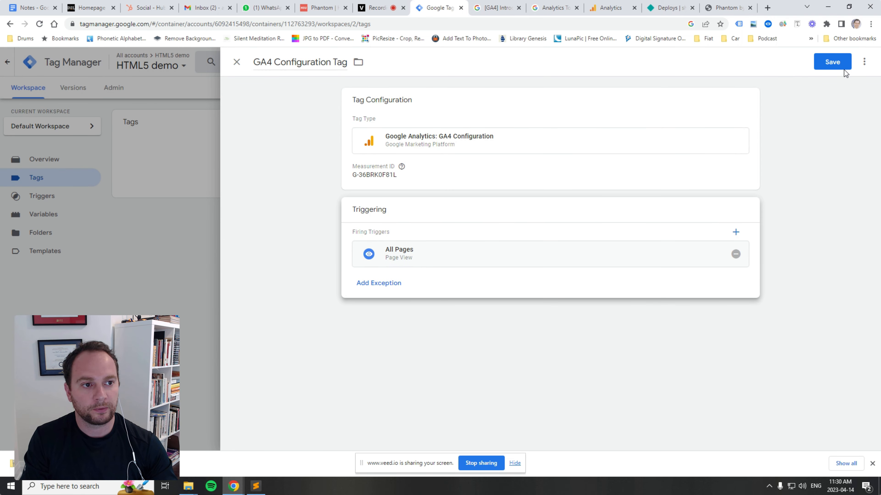
click(841, 65)
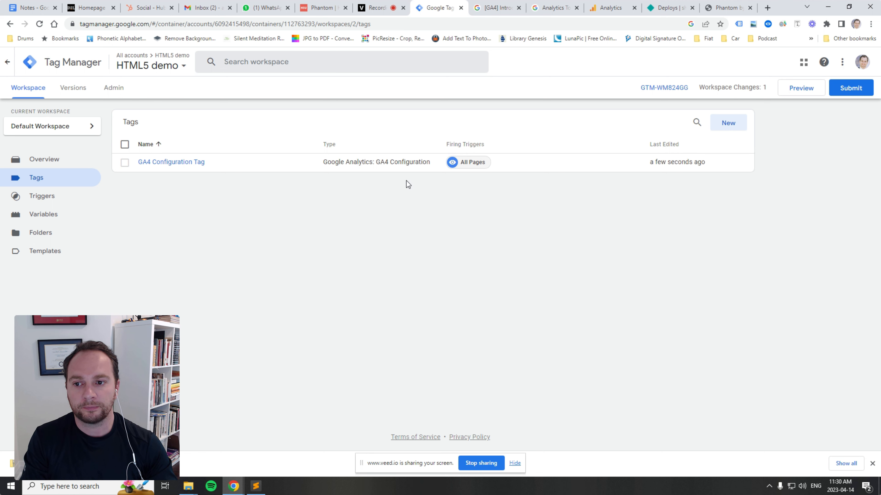
Publish the workspace changes to the Live environment without a version name or description, and return to the workspace
click(851, 90)
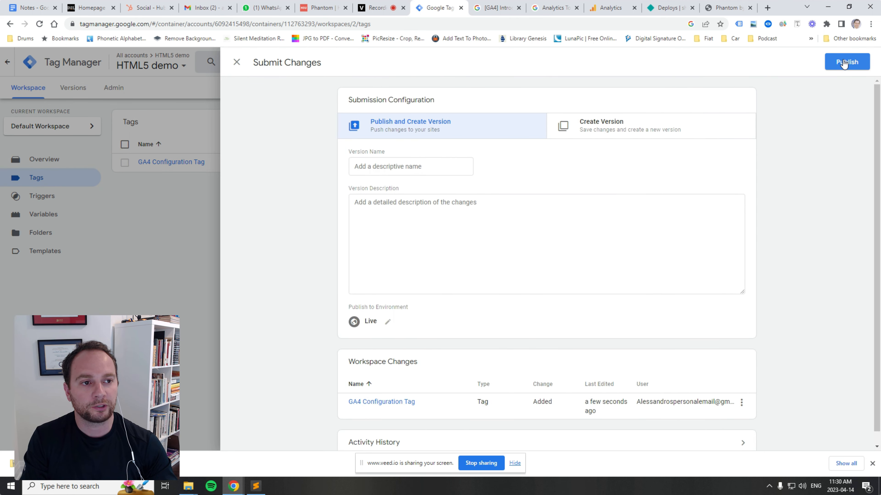
click(843, 61)
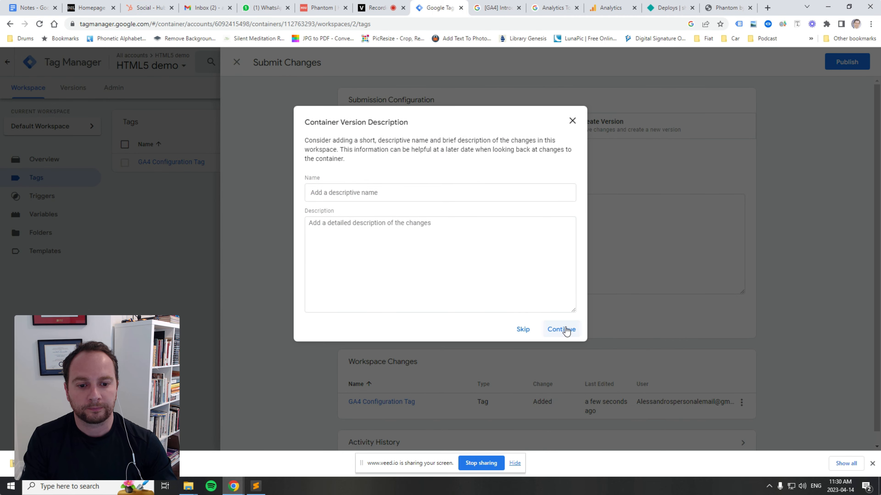
click(566, 332)
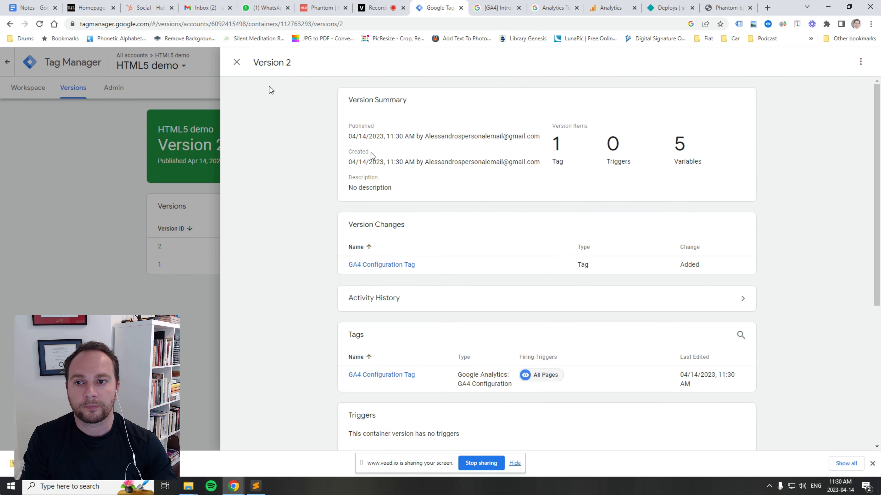
click(236, 62)
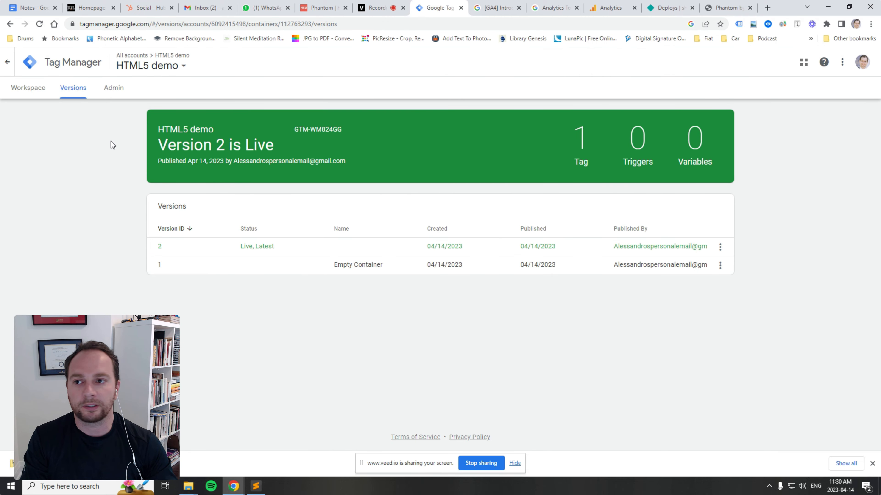
click(28, 87)
Switch to the deployed Phantom site, reload it and check its tags with Tag Assistant Legacy
click(723, 7)
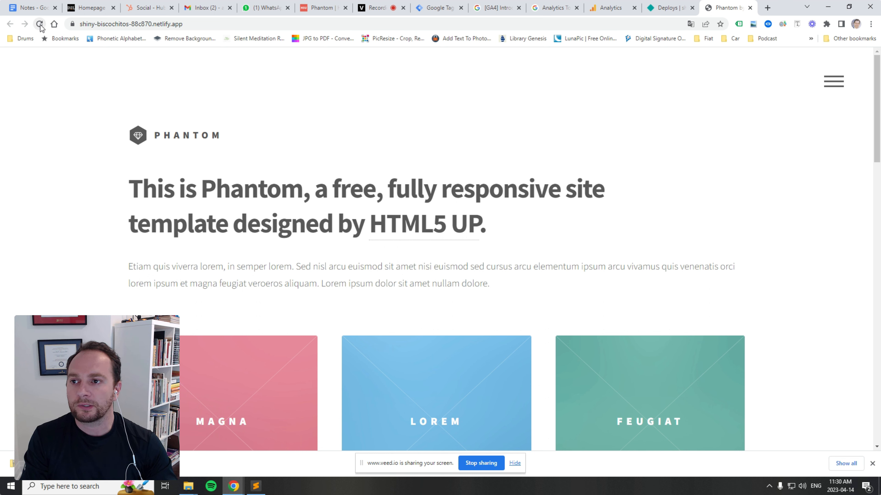
click(41, 25)
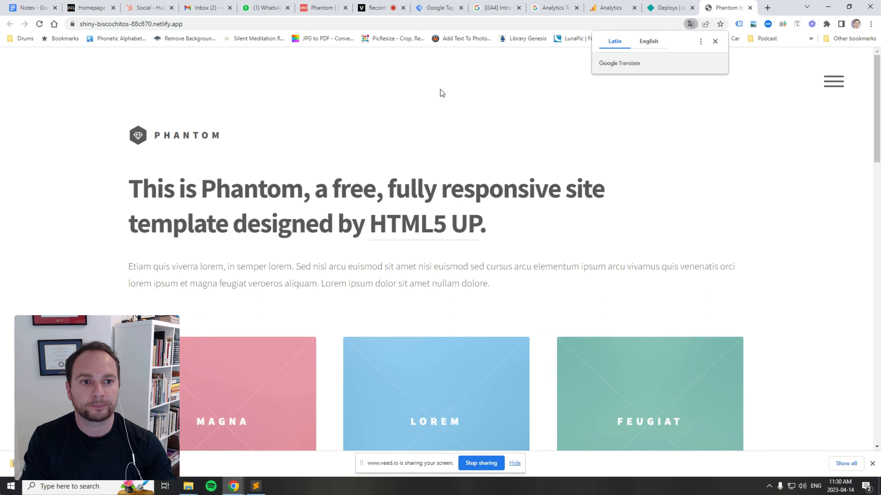
click(715, 41)
click(739, 25)
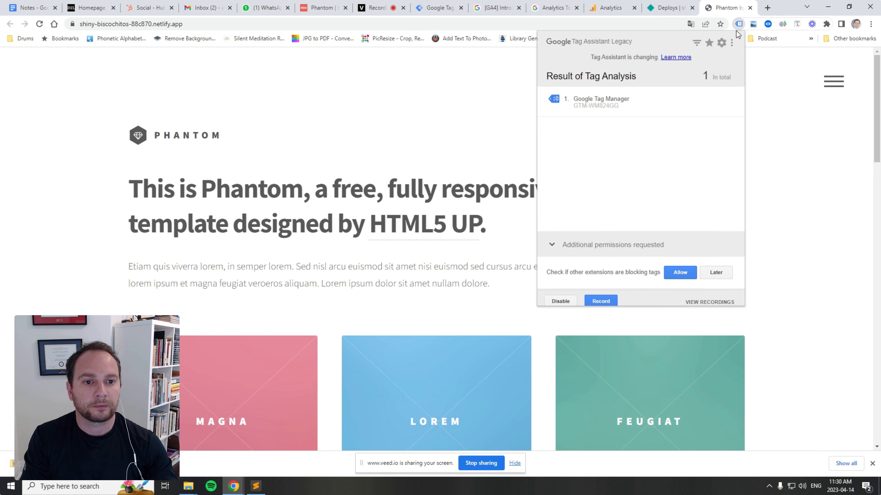
click(489, 92)
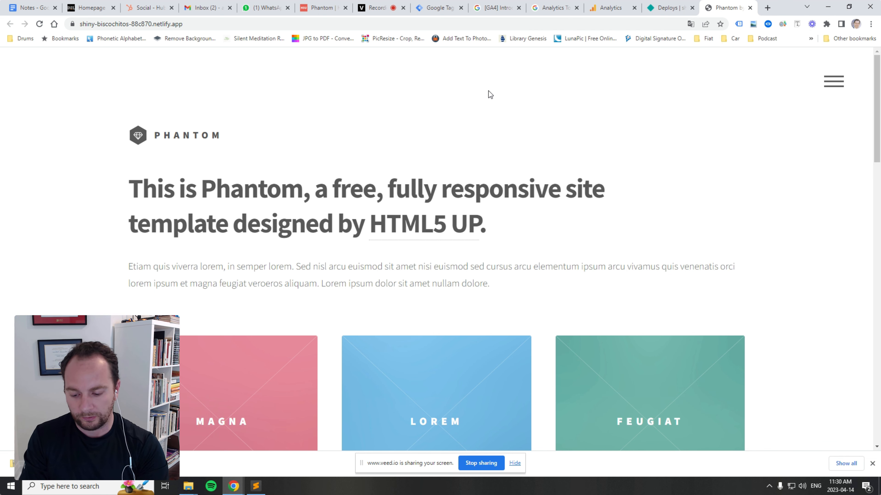
Reload the Phantom site once more and recheck which tags Tag Assistant Legacy detects
key(F5)
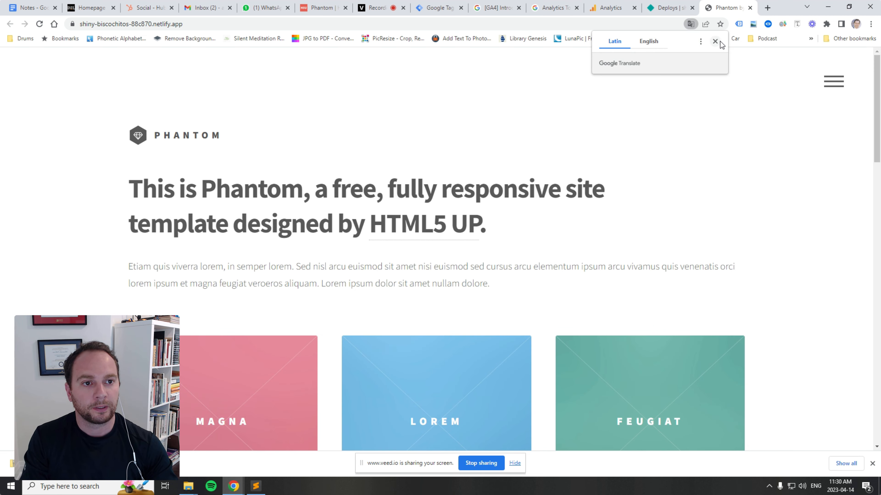
click(717, 41)
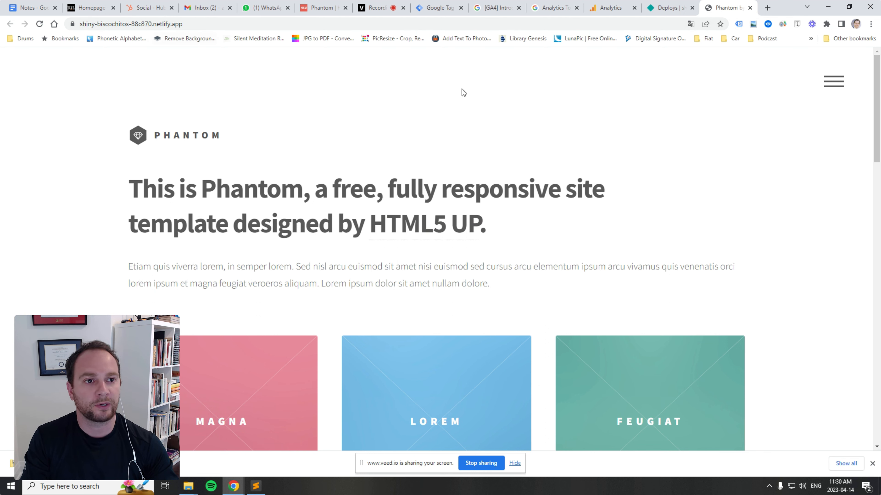
click(739, 24)
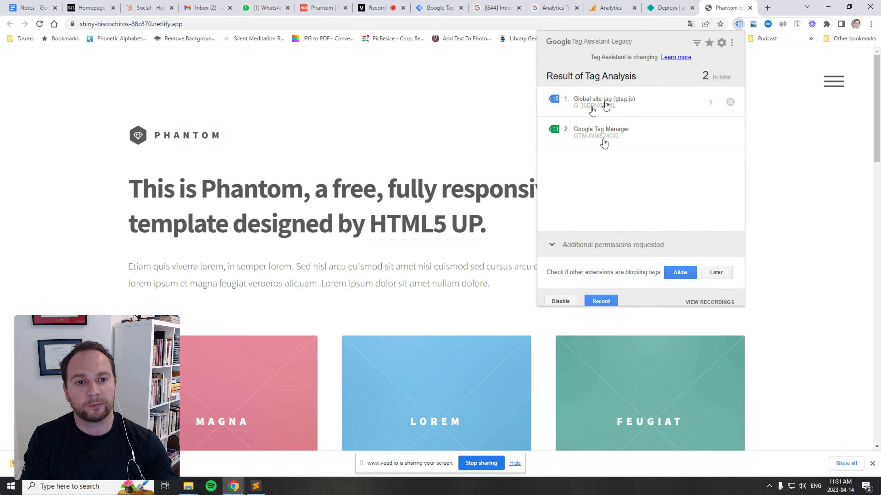
click(521, 110)
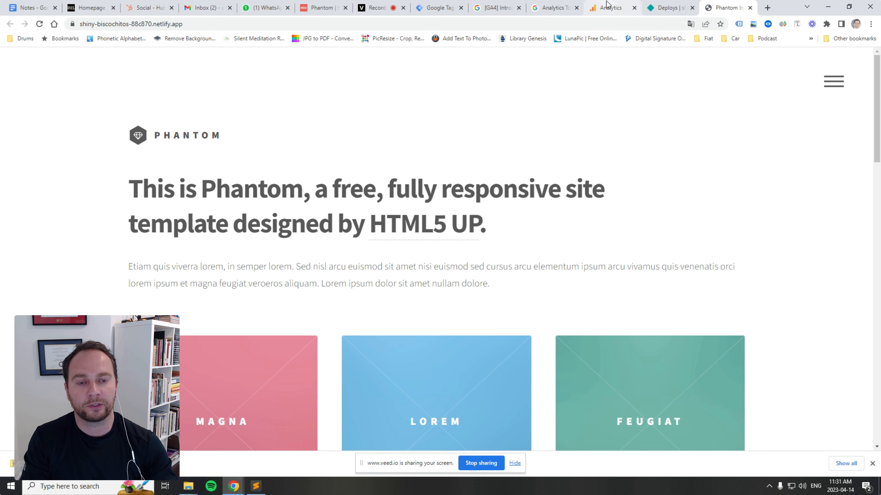
Switch to Google Analytics and open the HTML5 Demo property's Realtime overview from its Home page
click(610, 7)
click(193, 61)
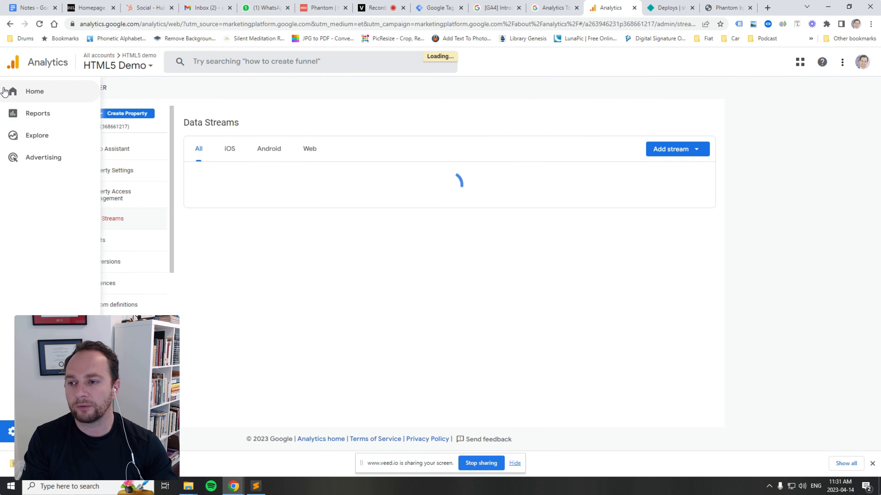
click(13, 92)
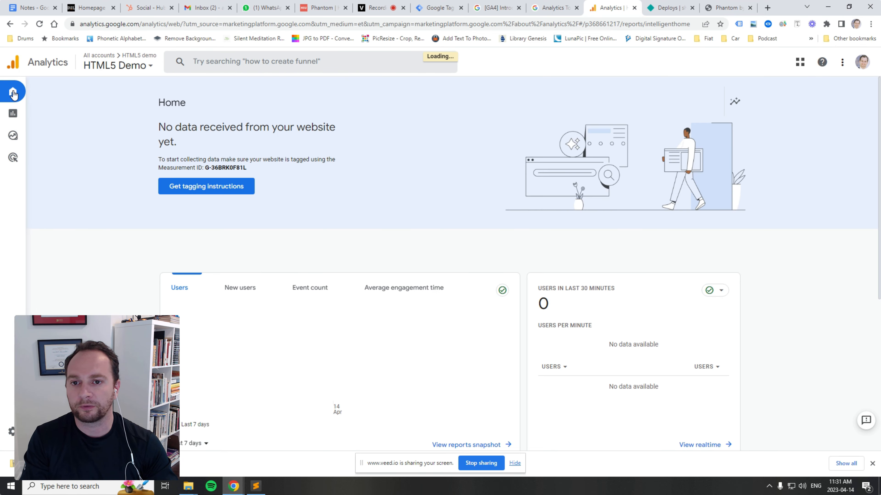
scroll(150, 267, down, 4)
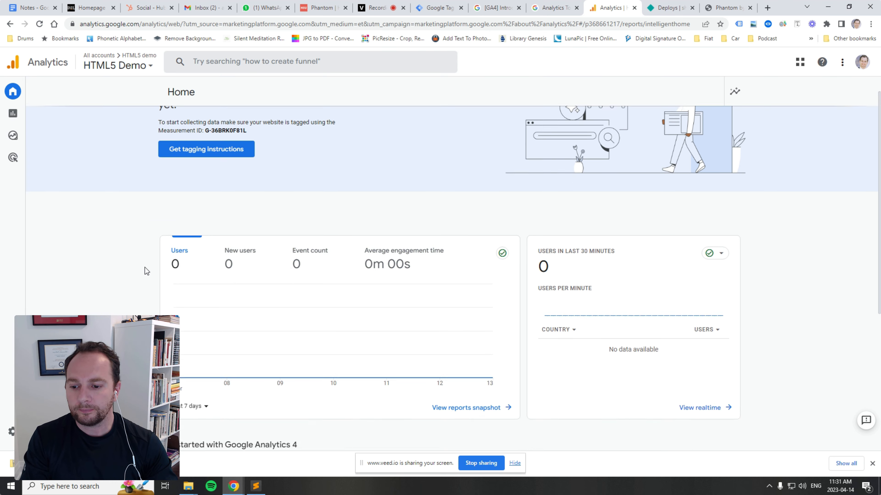
click(704, 308)
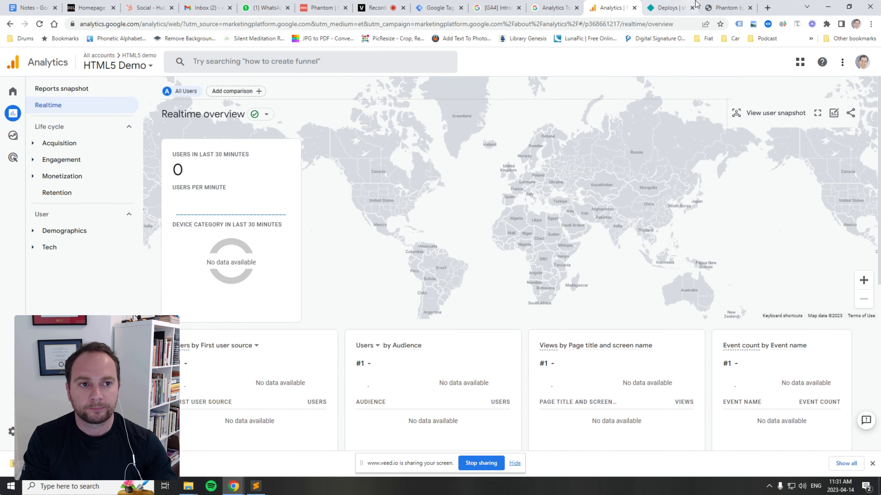
Reload the Phantom site to generate a visit, and check the Realtime overview in Analytics for it
click(726, 7)
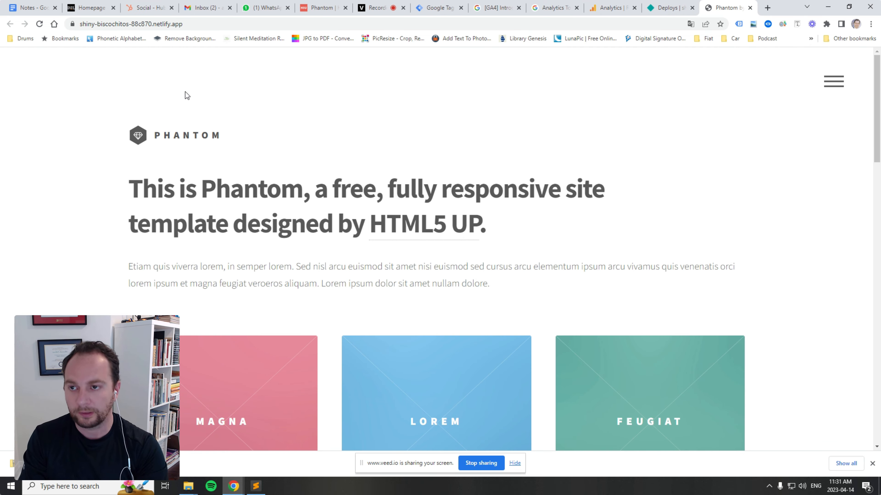
key(F5)
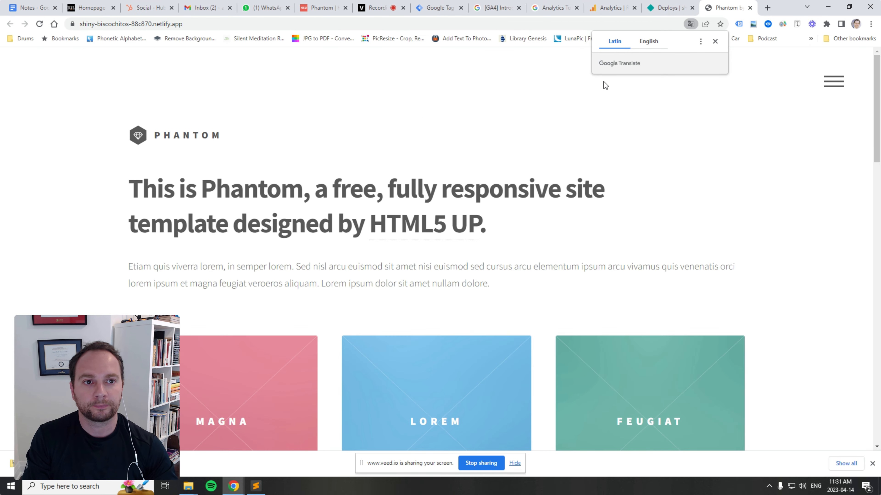
click(601, 4)
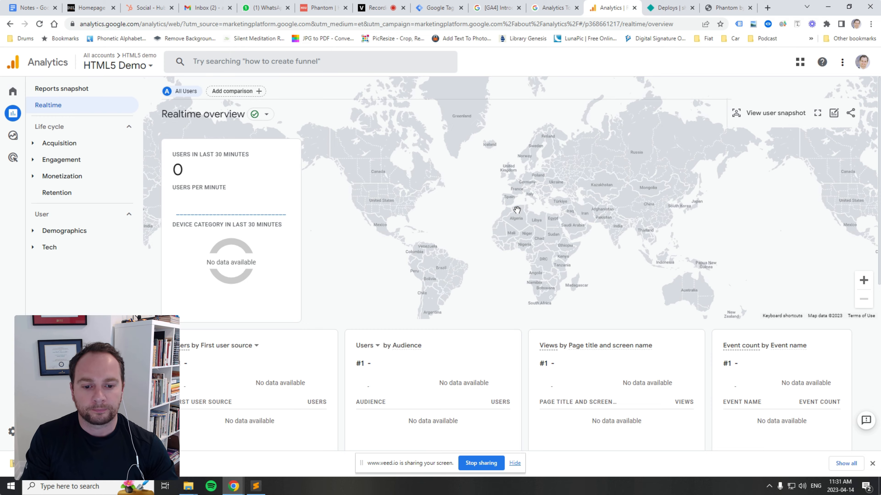
scroll(526, 246, down, 5)
scroll(450, 236, up, 5)
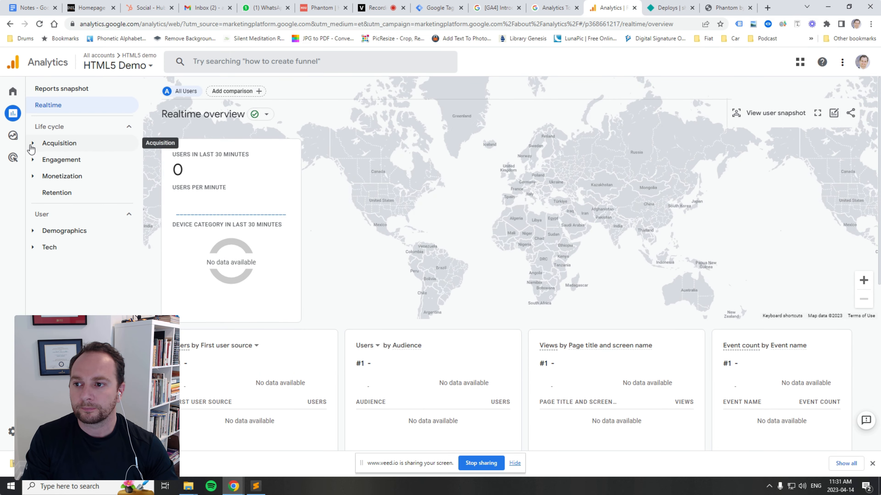
Reopen the Realtime overview from the Analytics Home page and examine its user and event cards
click(13, 135)
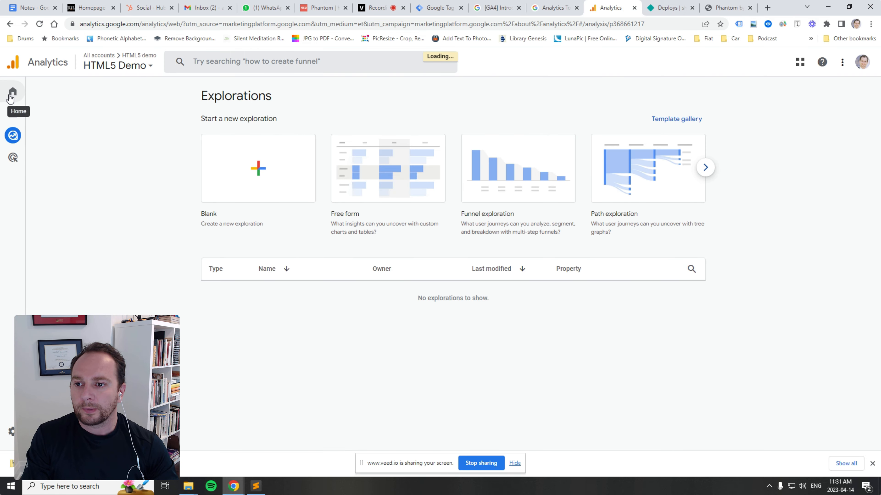
click(12, 92)
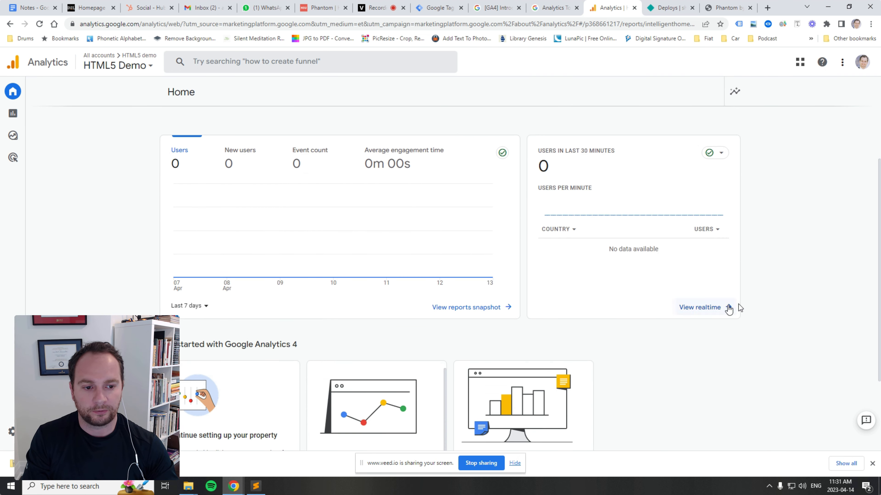
click(710, 308)
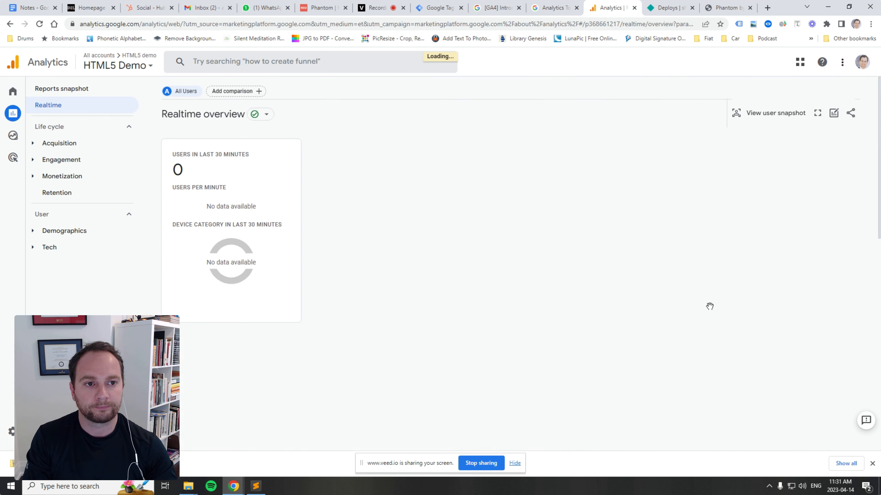
scroll(634, 280, down, 2)
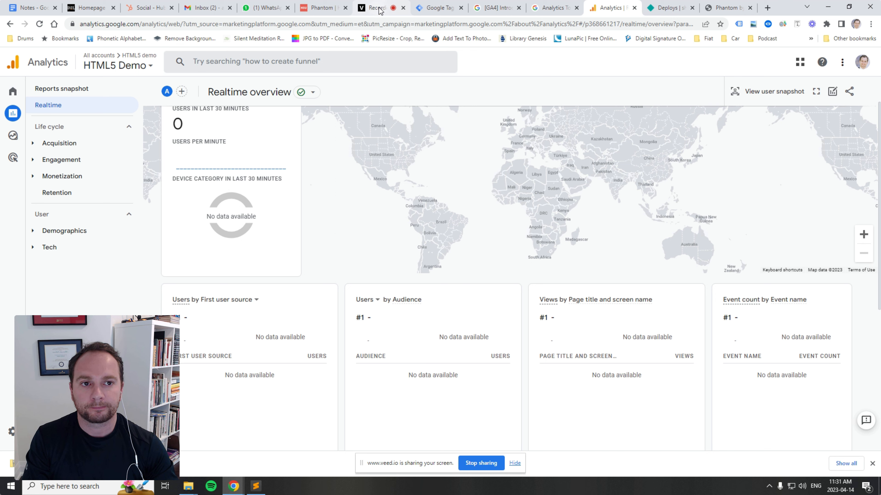
View the Acquisition overview and open the realtime report from its last-30-minutes users card
click(70, 149)
click(69, 160)
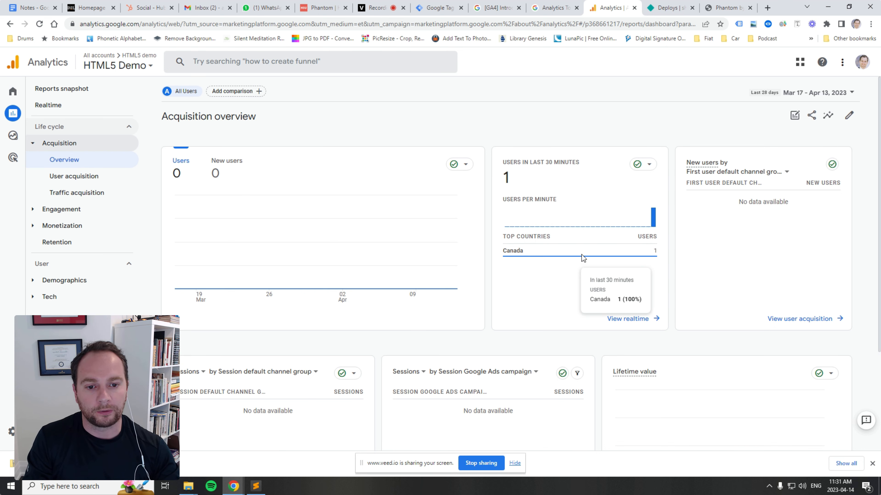
click(649, 320)
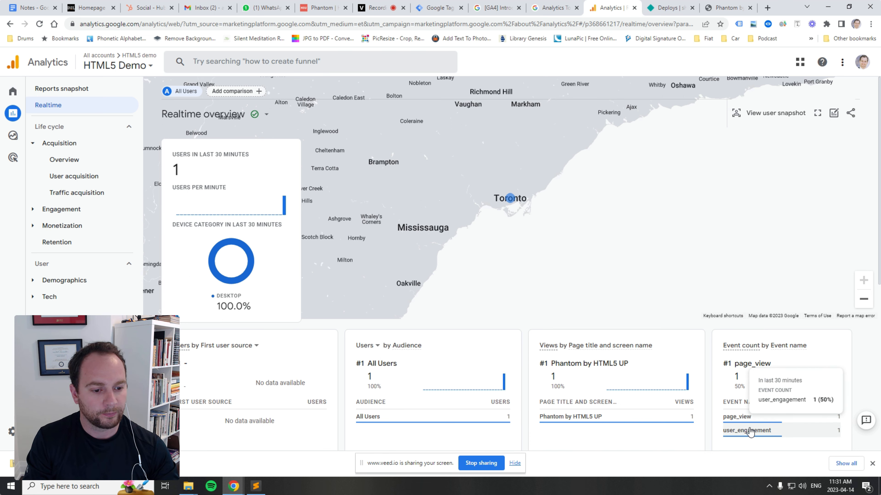
Return to the Phantom site and look over the tiles on its home page
click(726, 7)
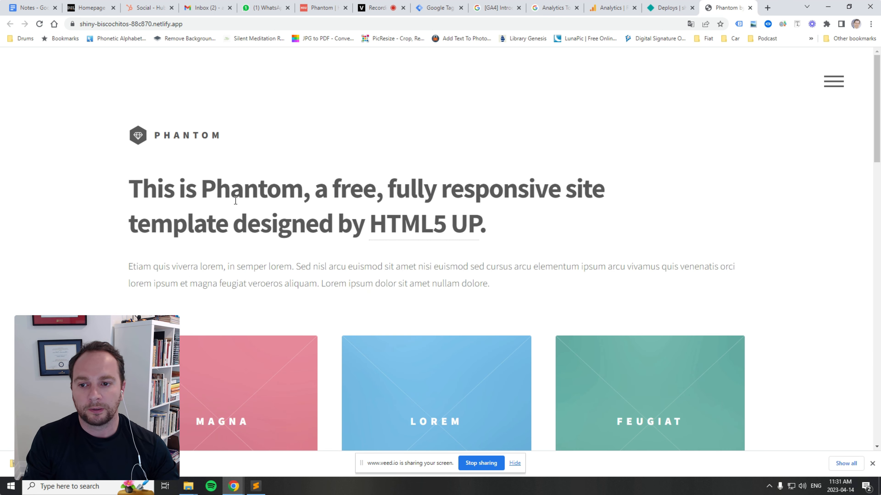
scroll(294, 238, down, 6)
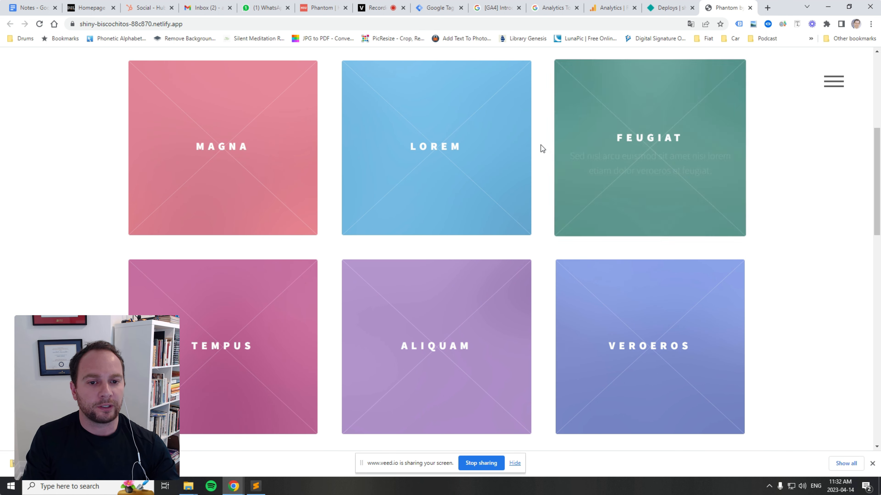
scroll(548, 186, up, 8)
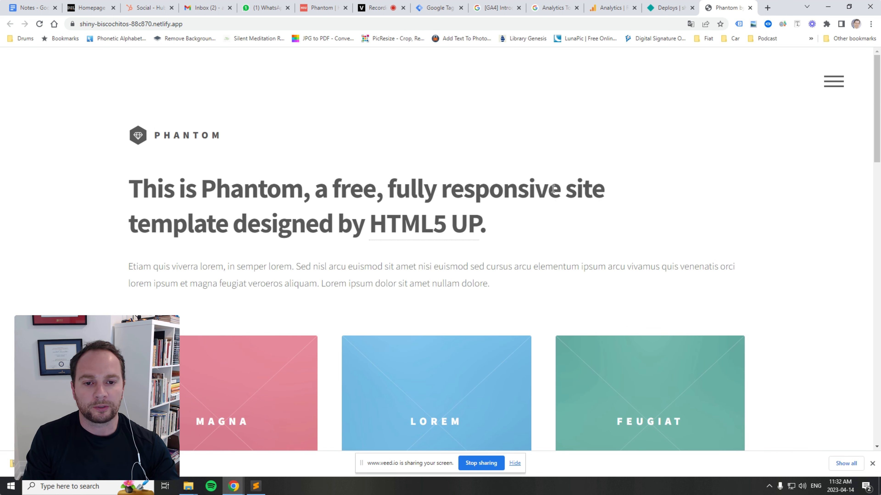